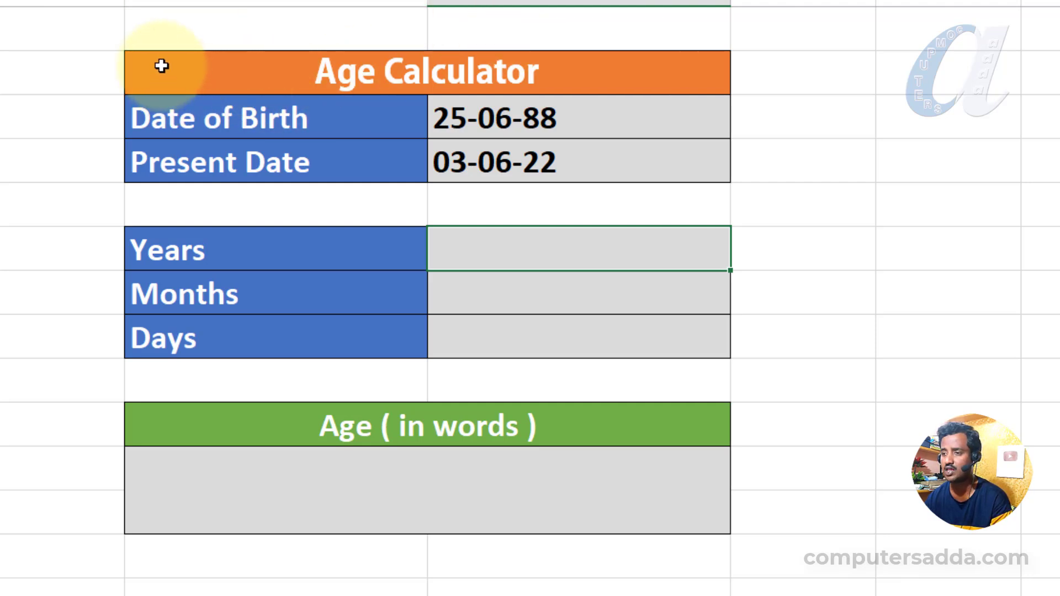
Enter =datedif(E5,E6,"Y") in the Years cell to calculate the completed years between the birth date and present date
key(Down)
key(Down)
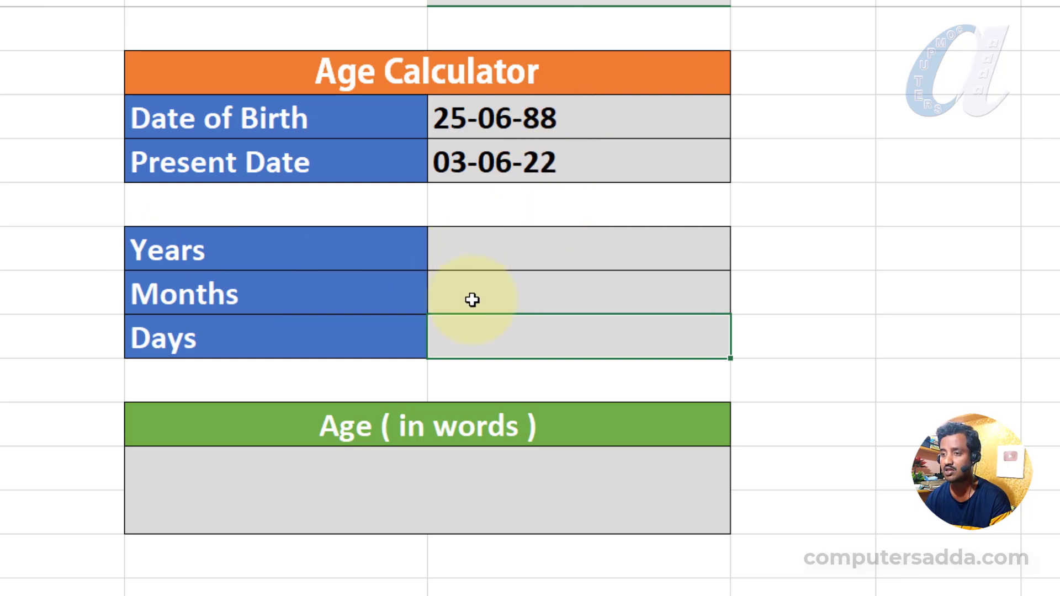
click(493, 247)
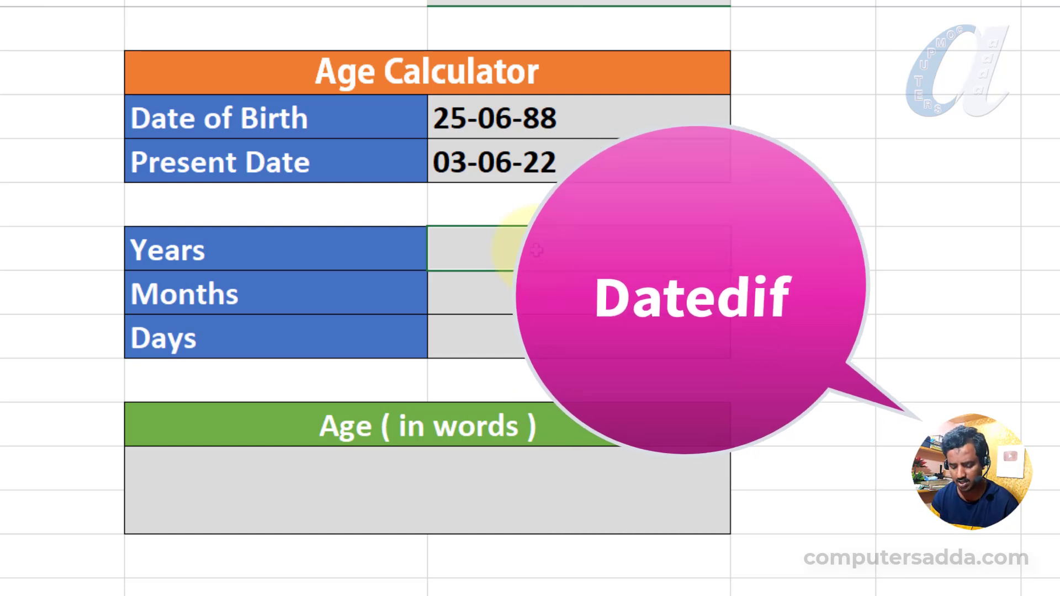
text(=dated)
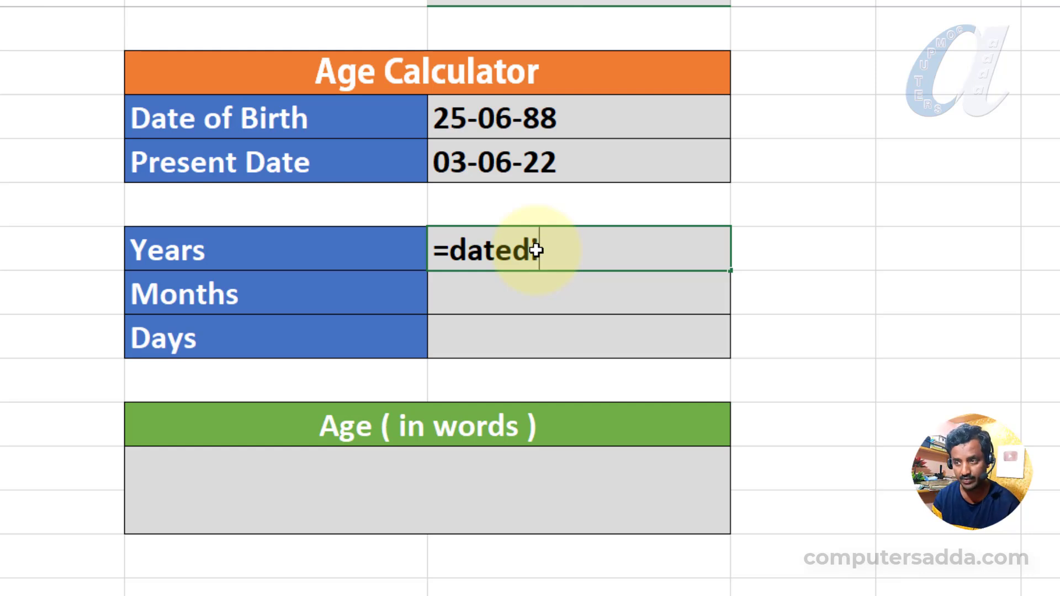
text(if()
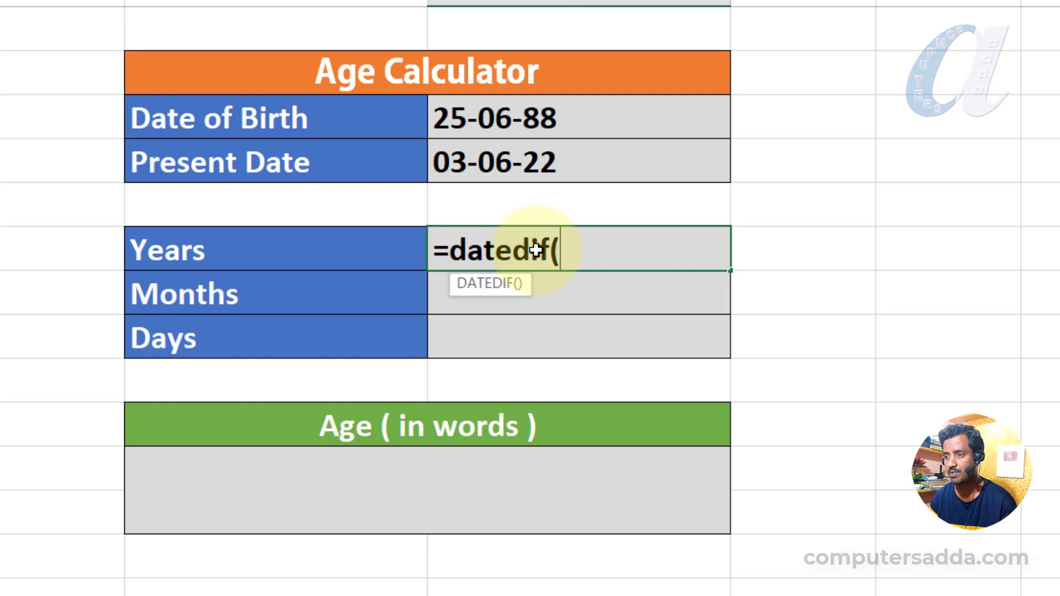
click(569, 121)
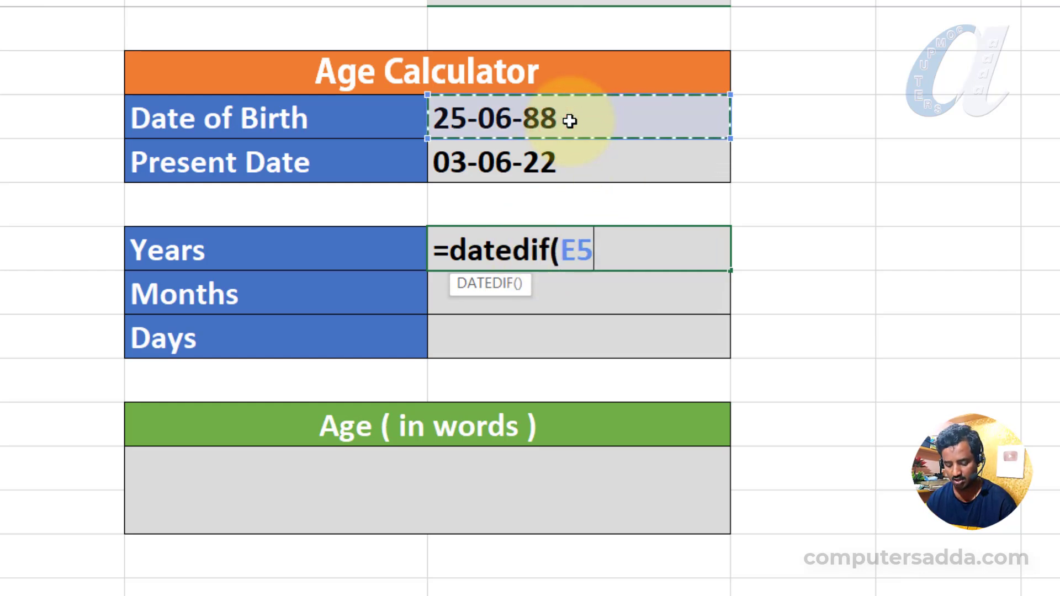
text(,)
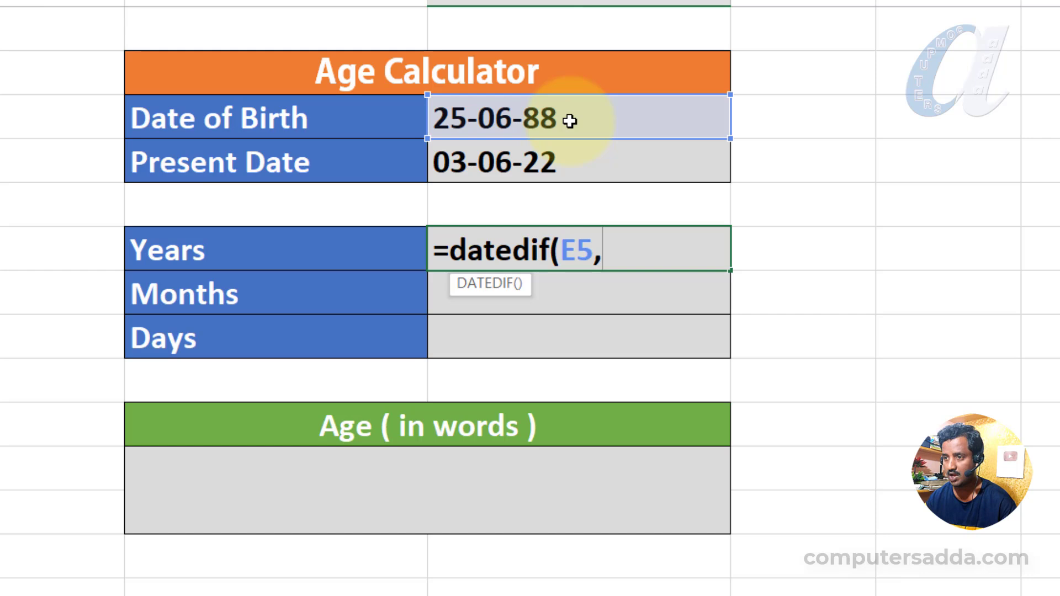
click(569, 167)
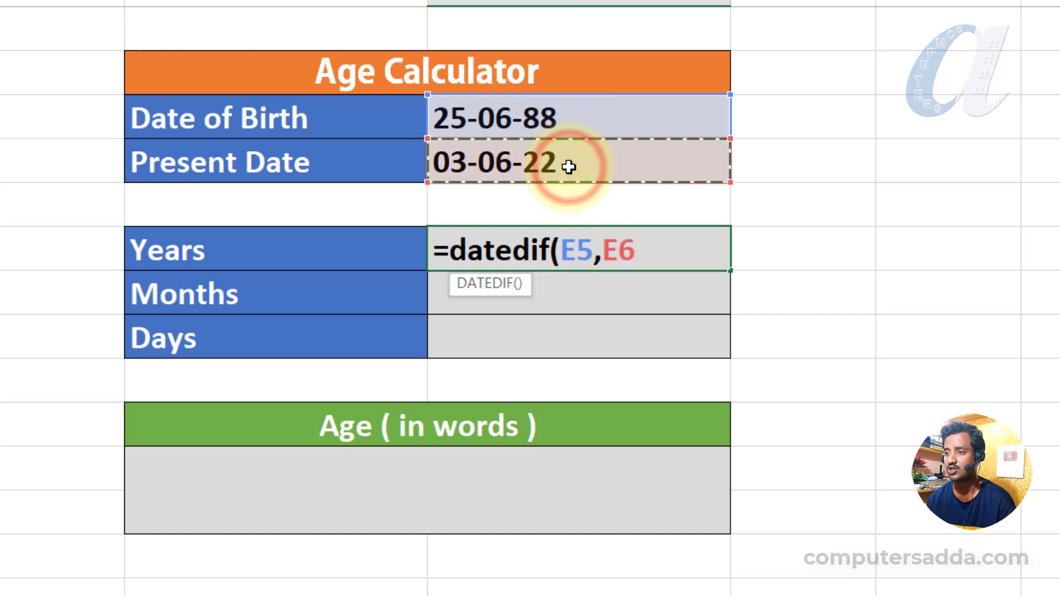
text(,)
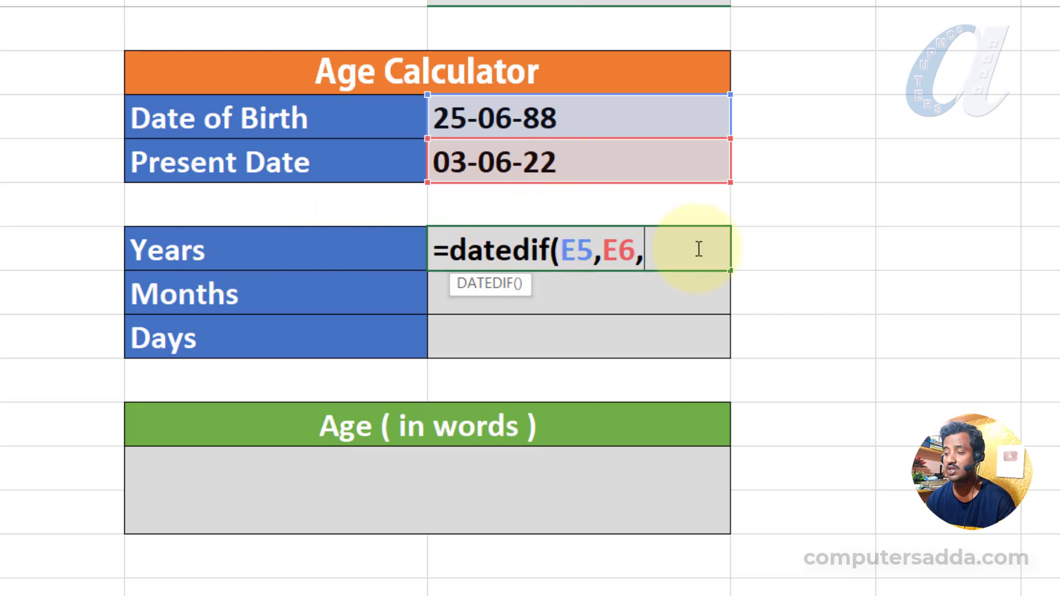
text(")
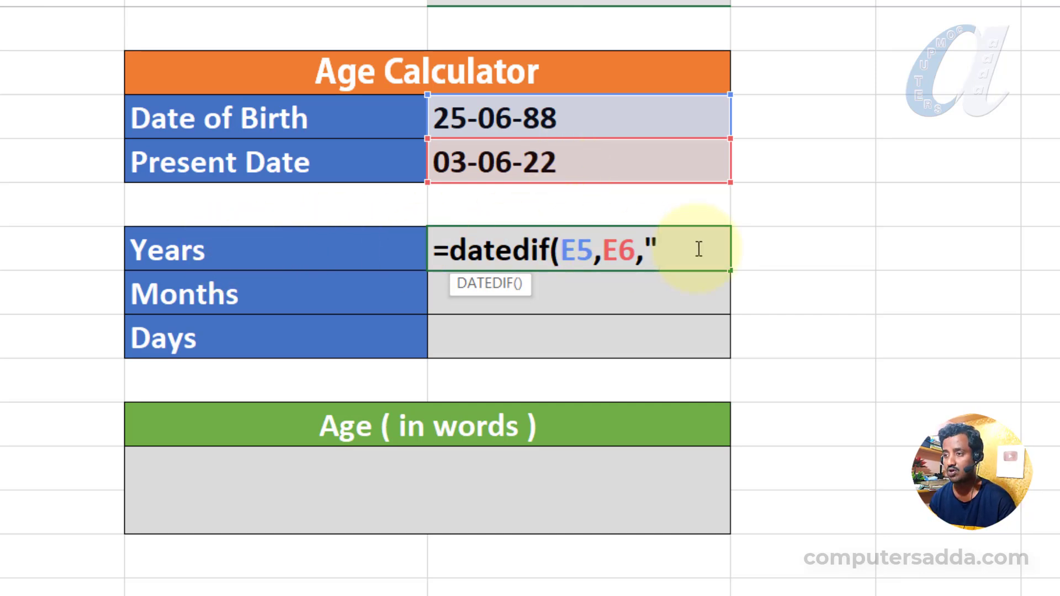
text(Y)
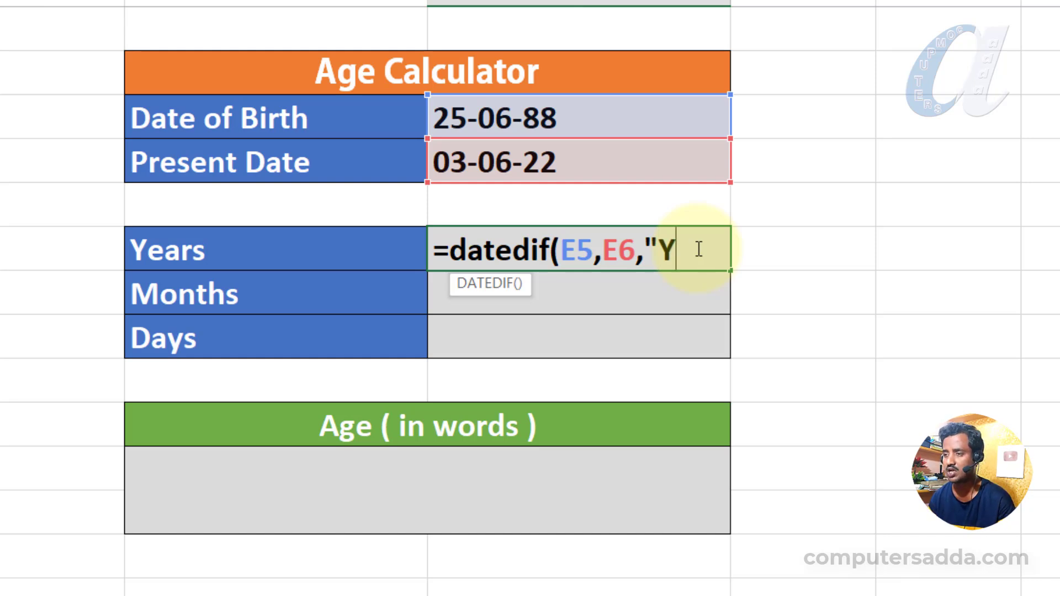
text(")
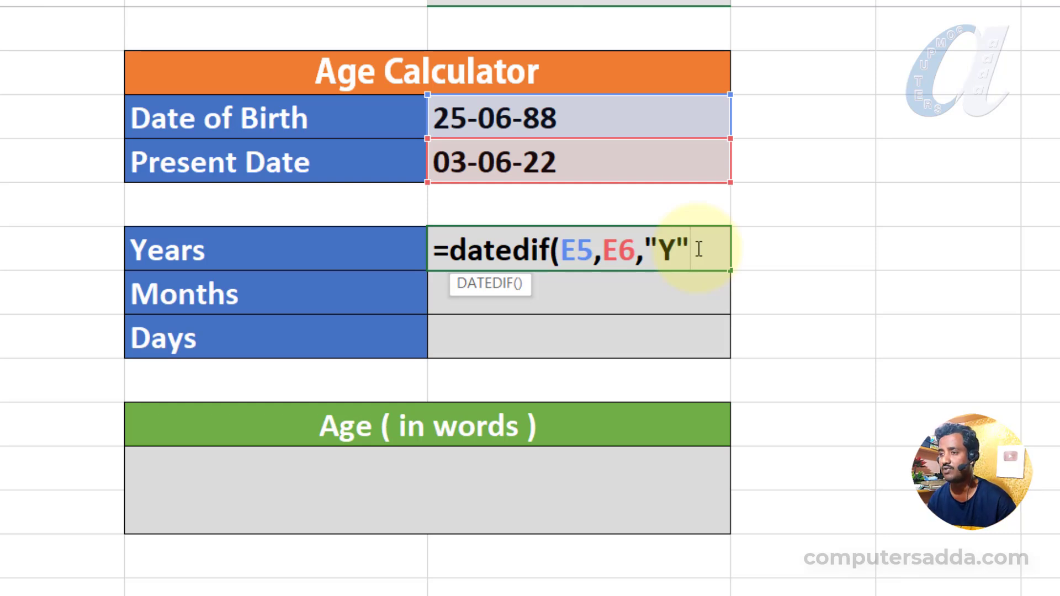
text())
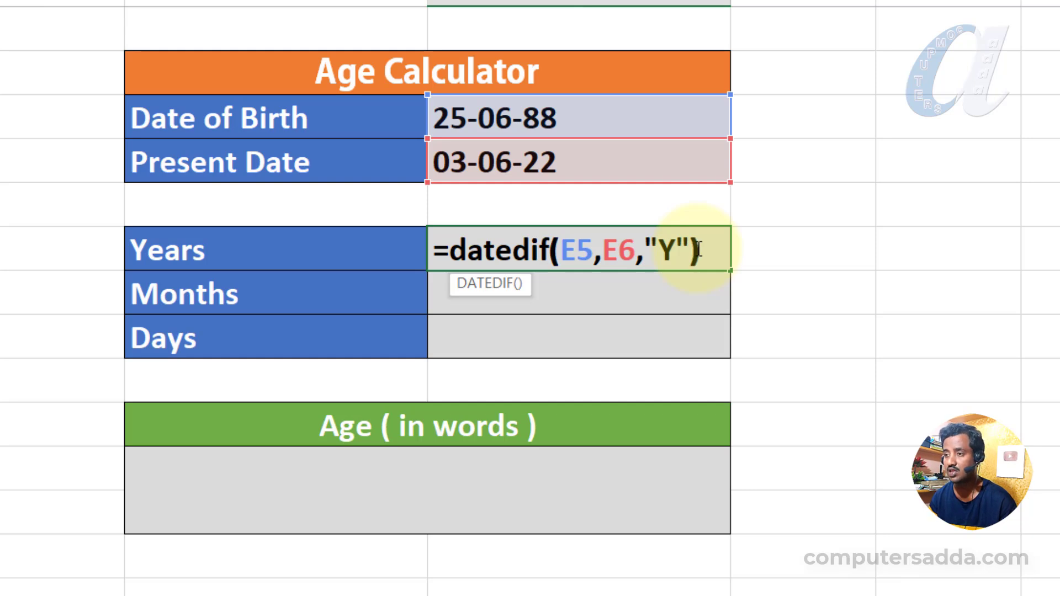
key(Return)
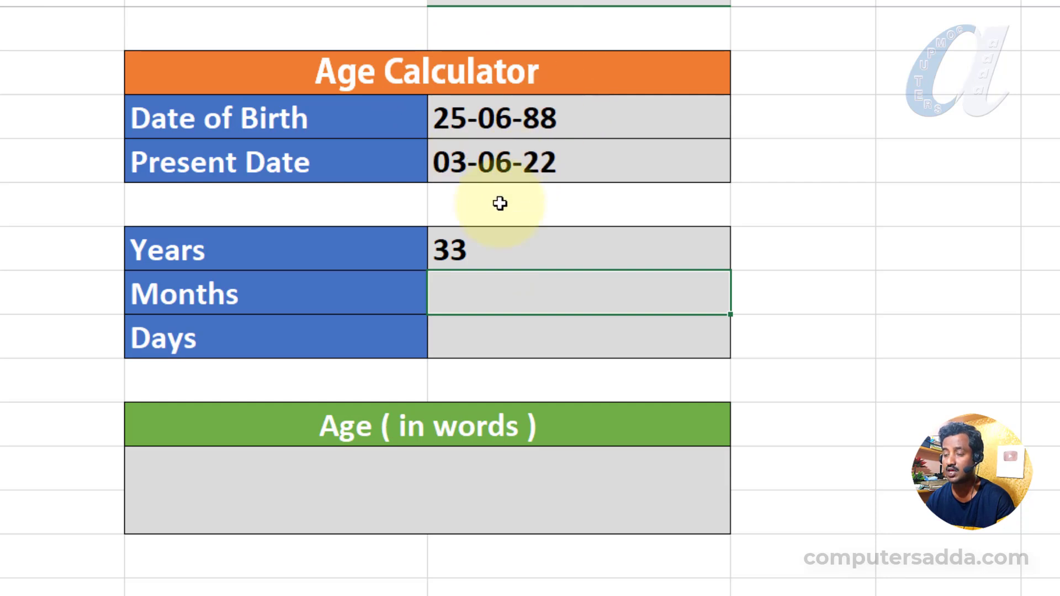
Replace the year in the Date of Birth cell with an earlier birth year to test the Years formula
double_click(565, 111)
drag(556, 116, 595, 116)
text(73)
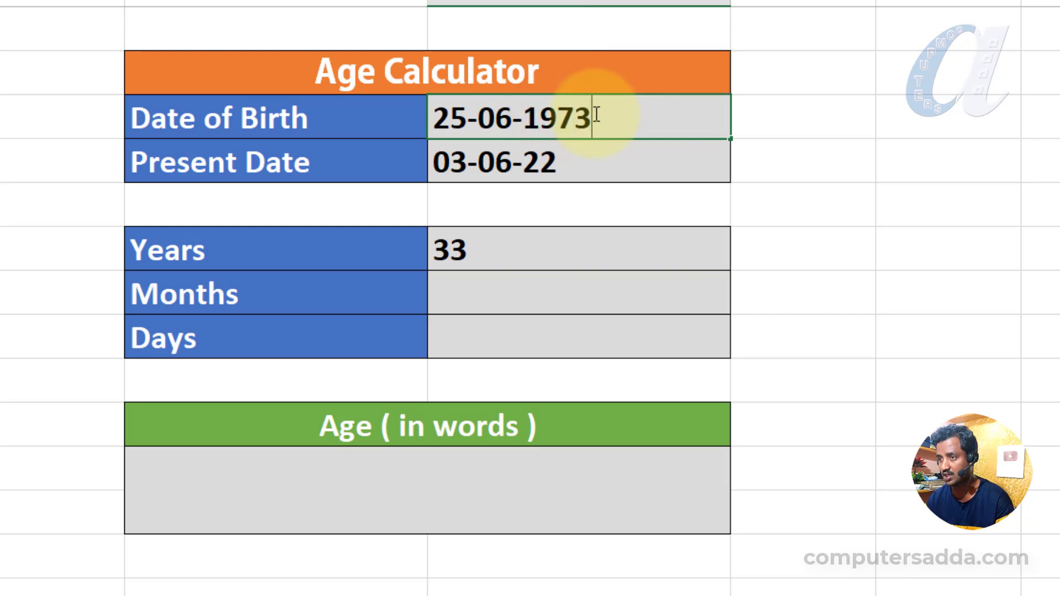
key(Return)
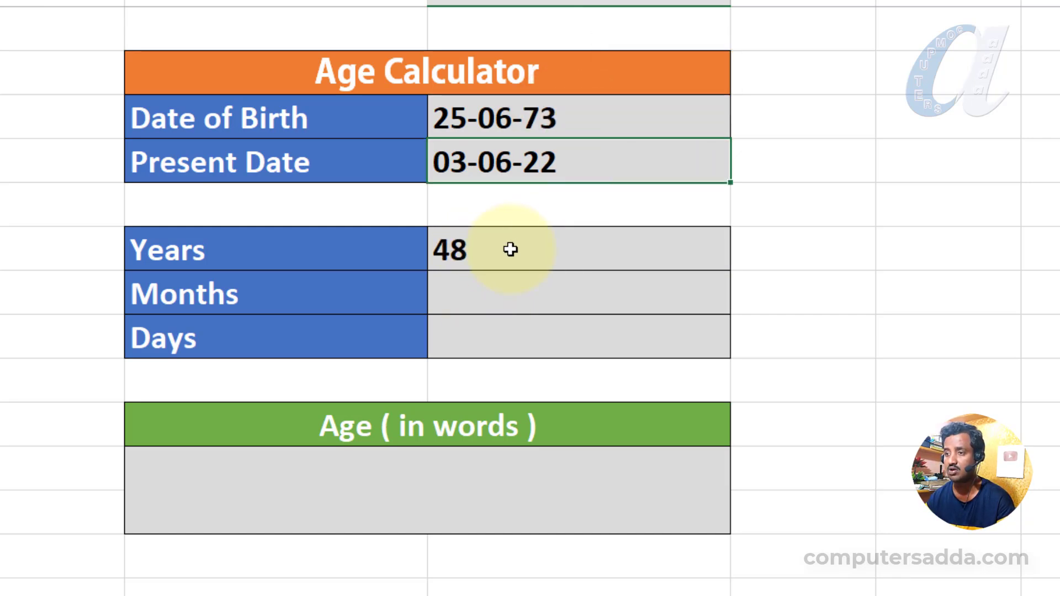
Make both date references in the Years formula absolute ($E$5 and $E$6), and fill the formula down to Months and Days
click(481, 250)
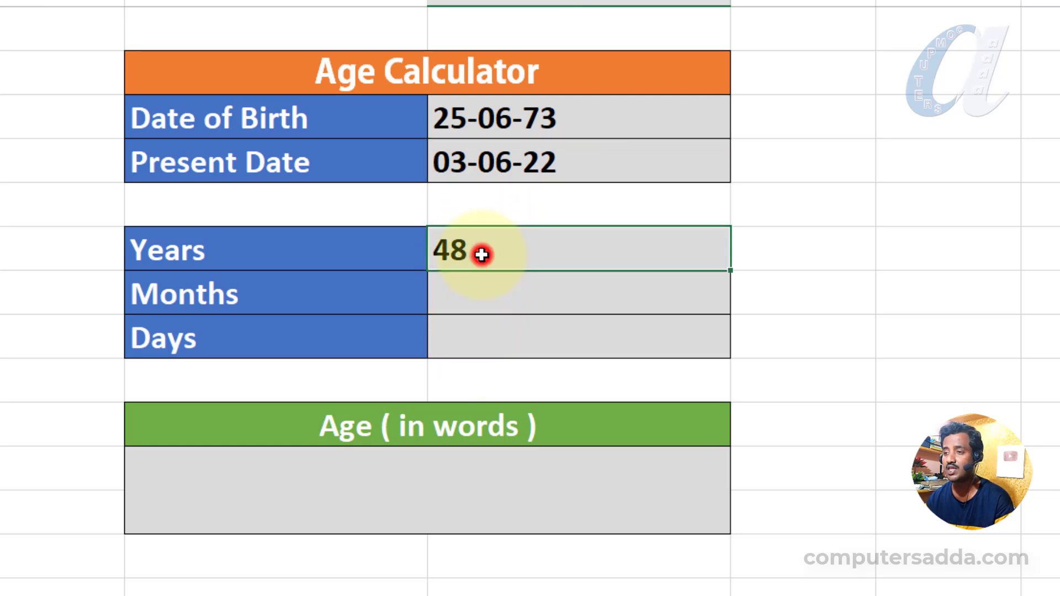
double_click(480, 249)
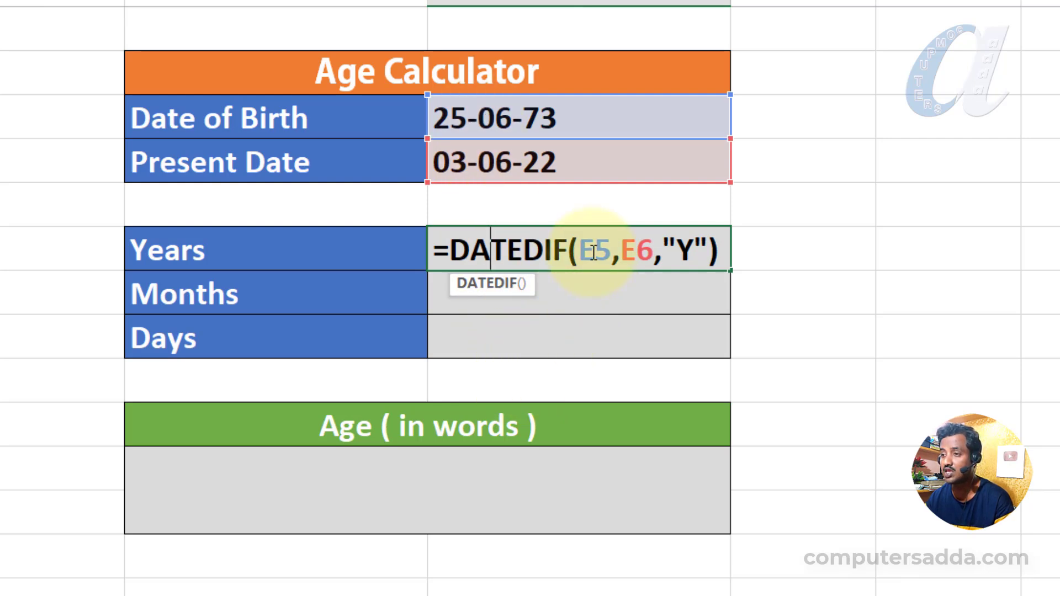
key(Right)
key(Right)
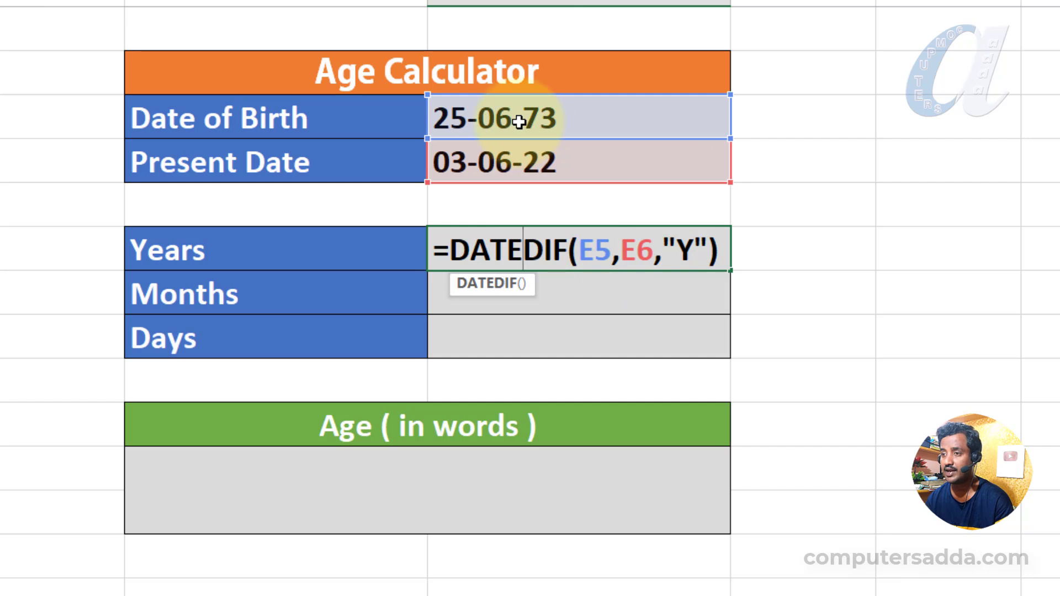
click(596, 252)
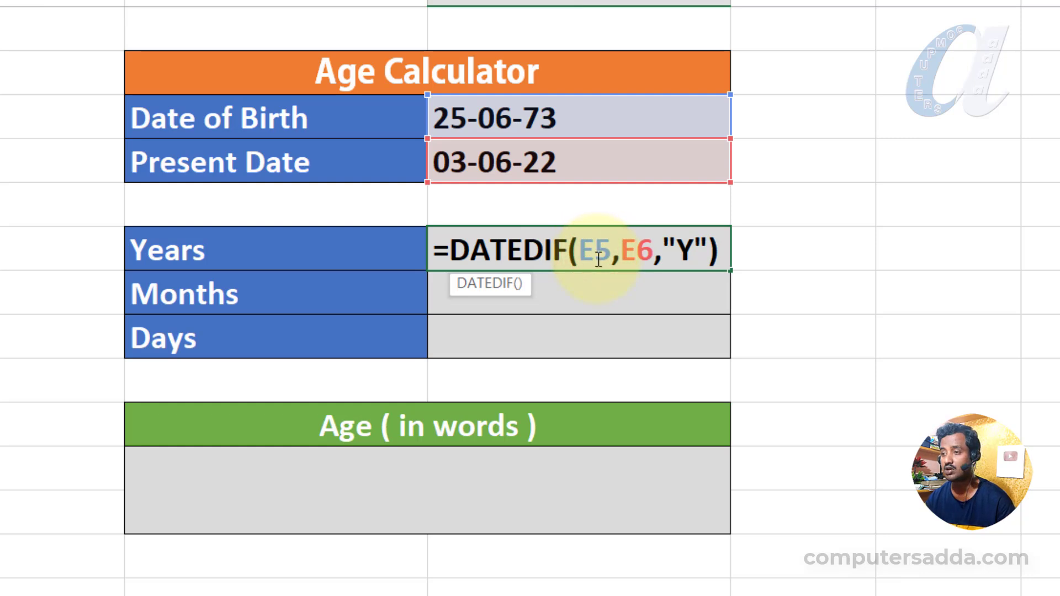
key(F4)
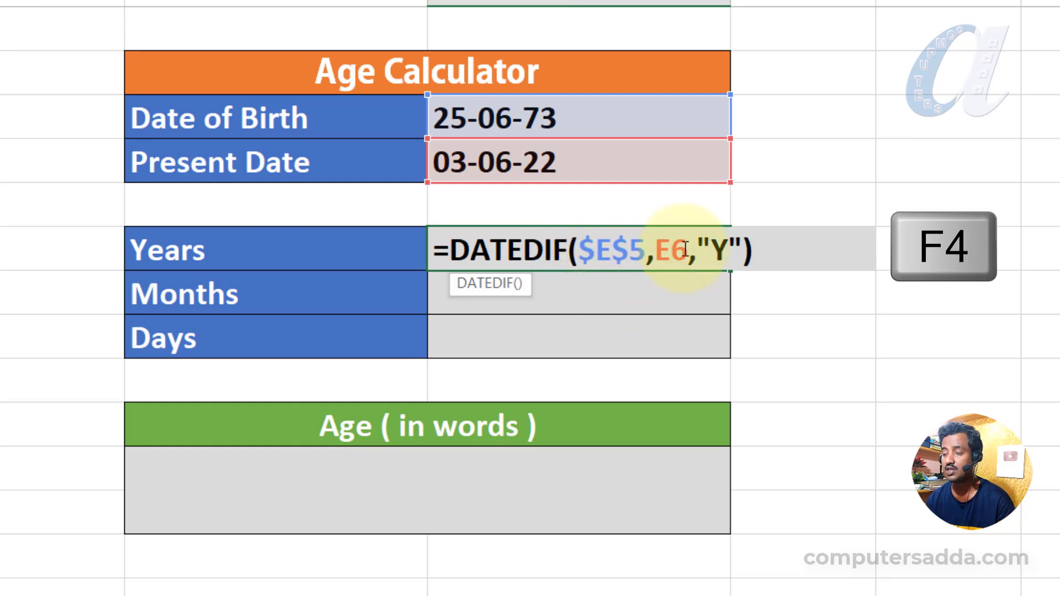
click(664, 251)
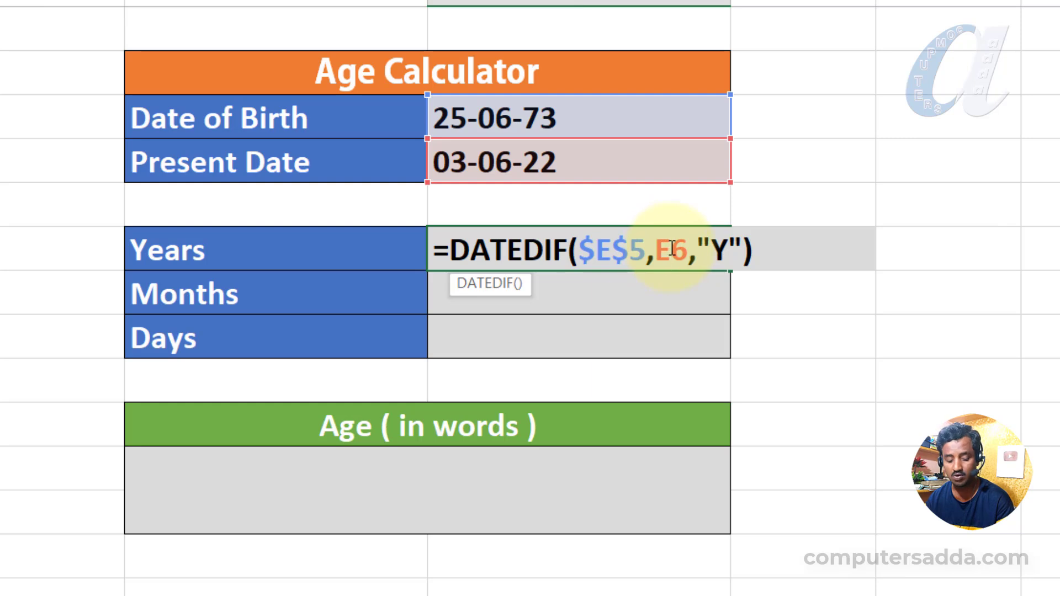
key(F4)
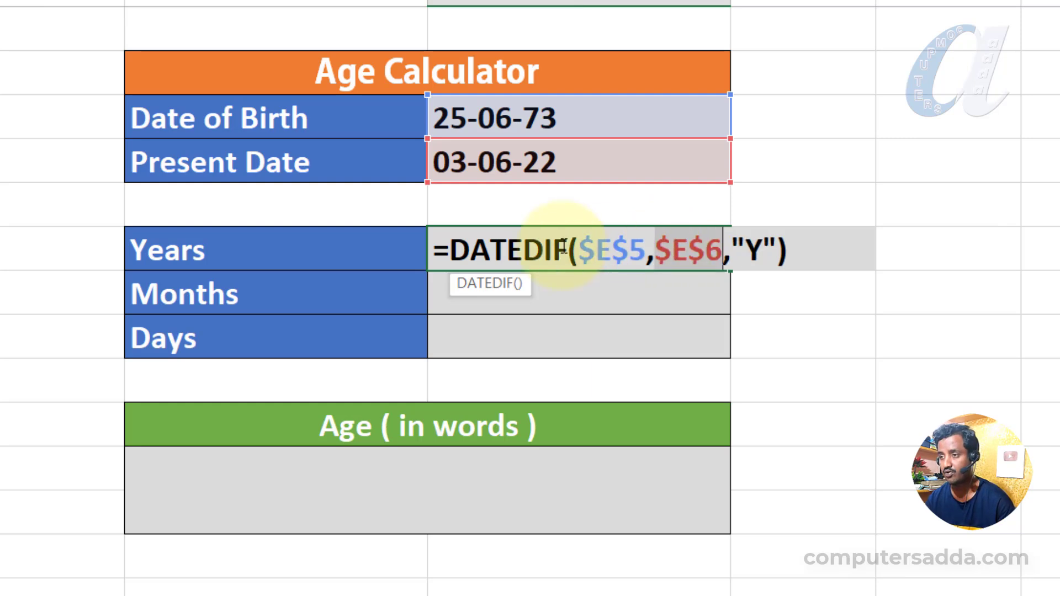
key(Return)
click(581, 253)
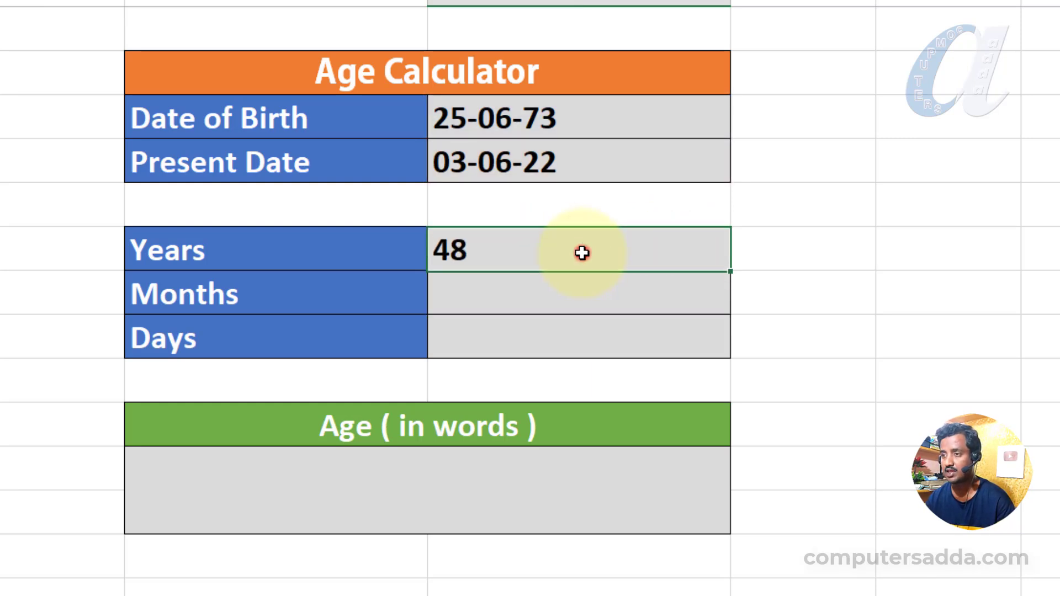
drag(730, 271, 729, 357)
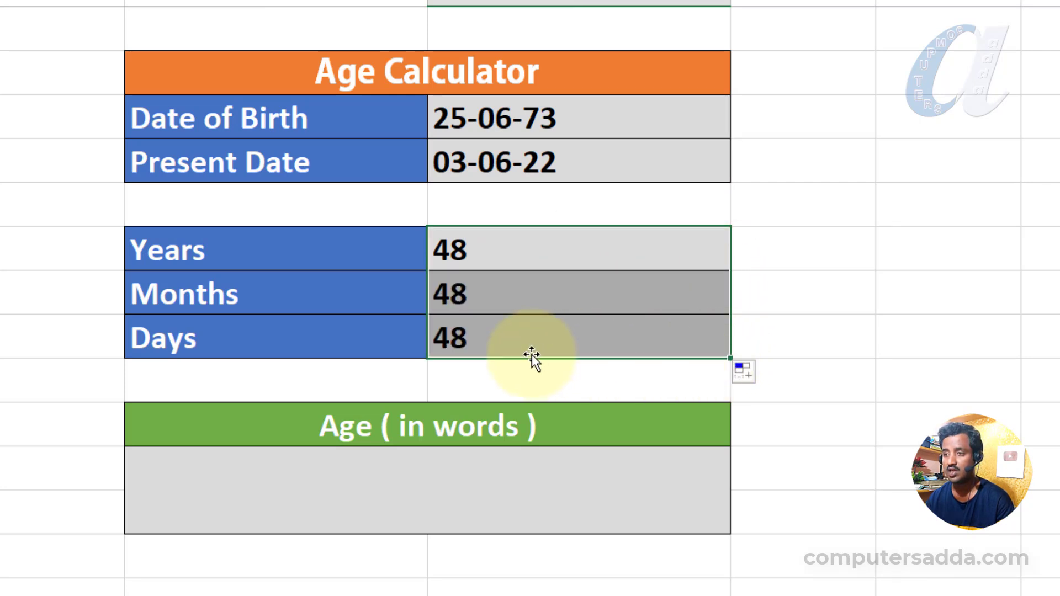
Change the unit argument of the Months DATEDIF formula to "ym"
click(491, 298)
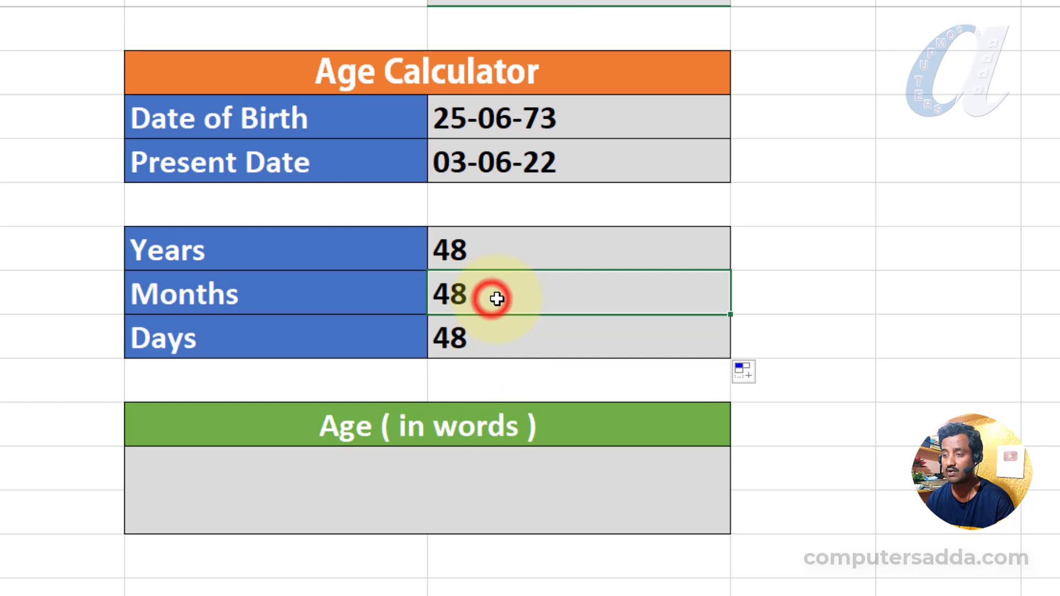
double_click(491, 296)
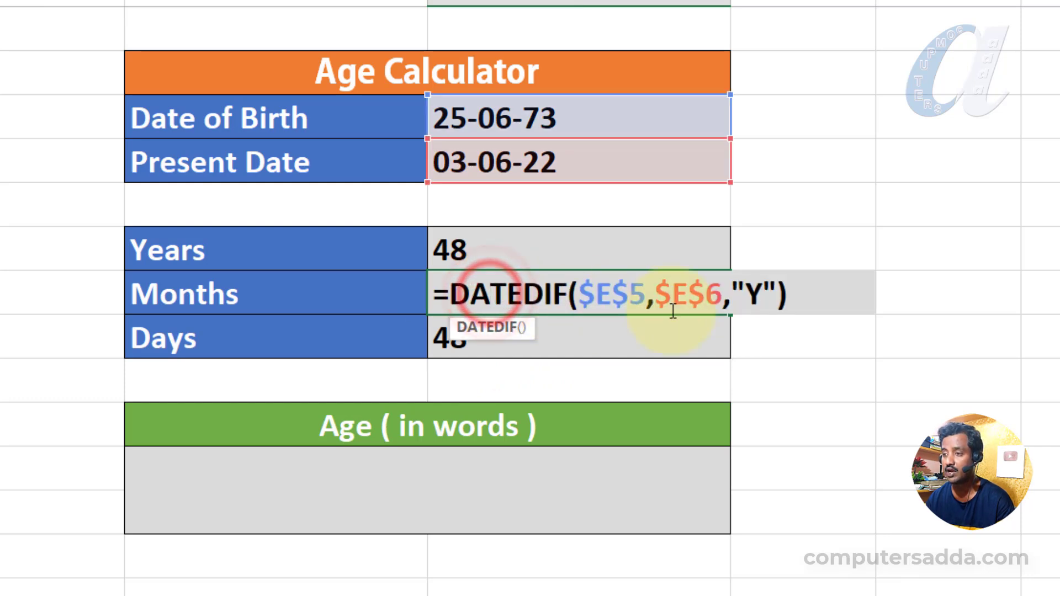
double_click(754, 293)
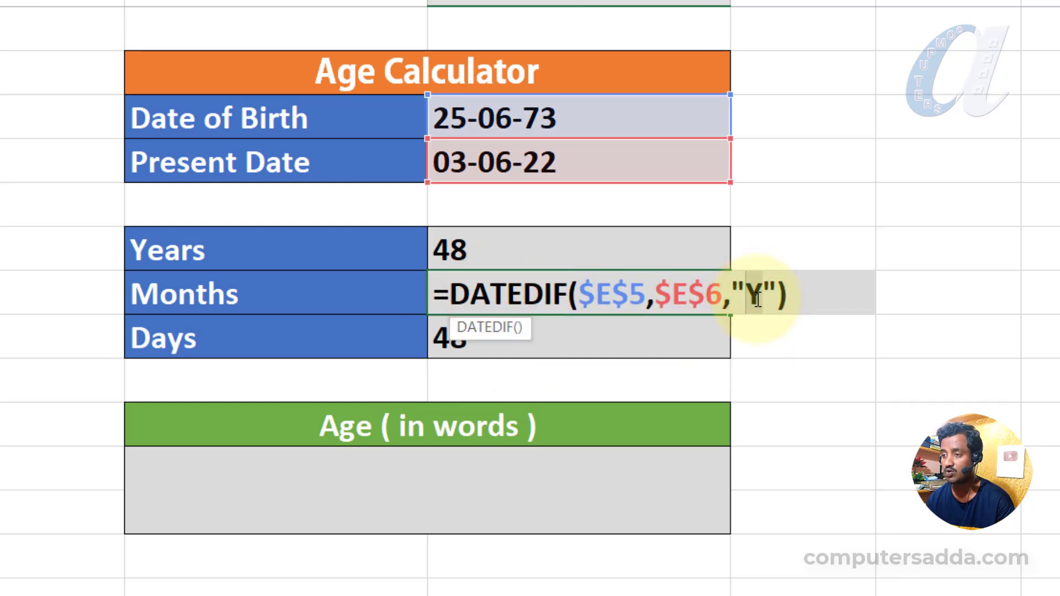
text(ym)
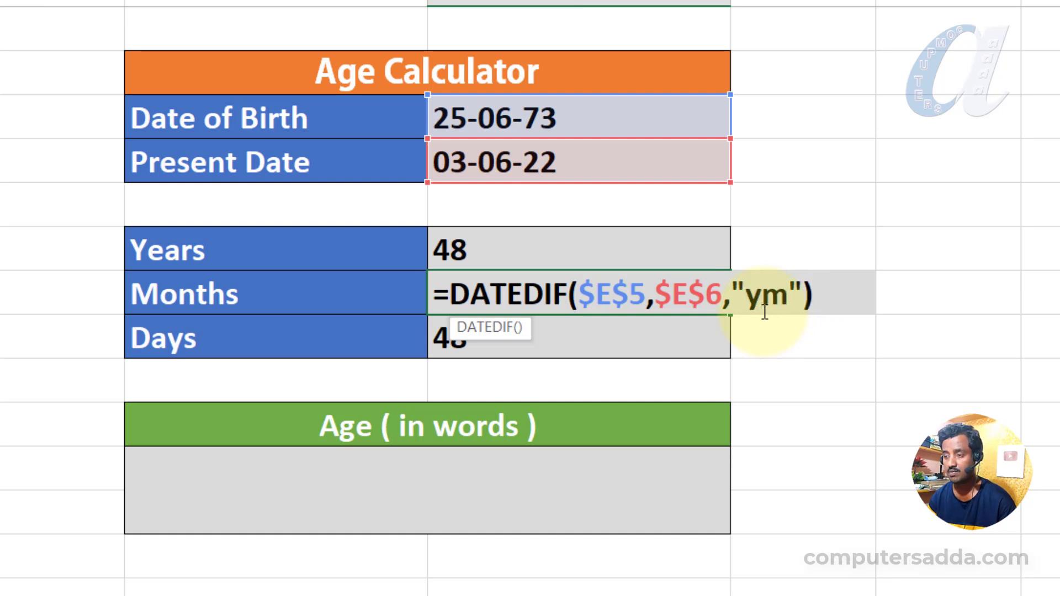
key(Return)
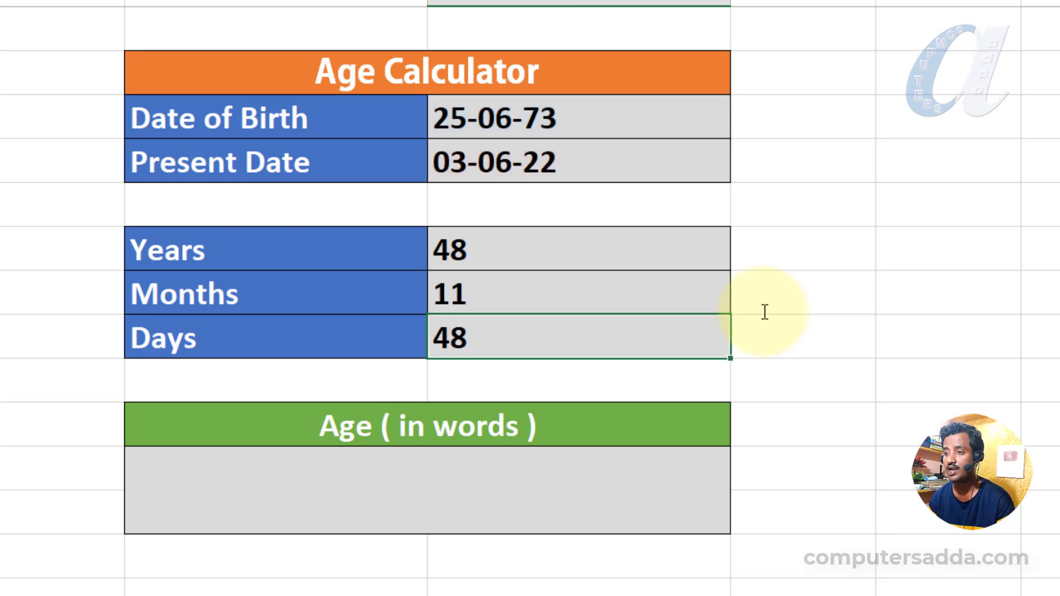
Change the unit argument of the Days DATEDIF formula to "md"
double_click(484, 338)
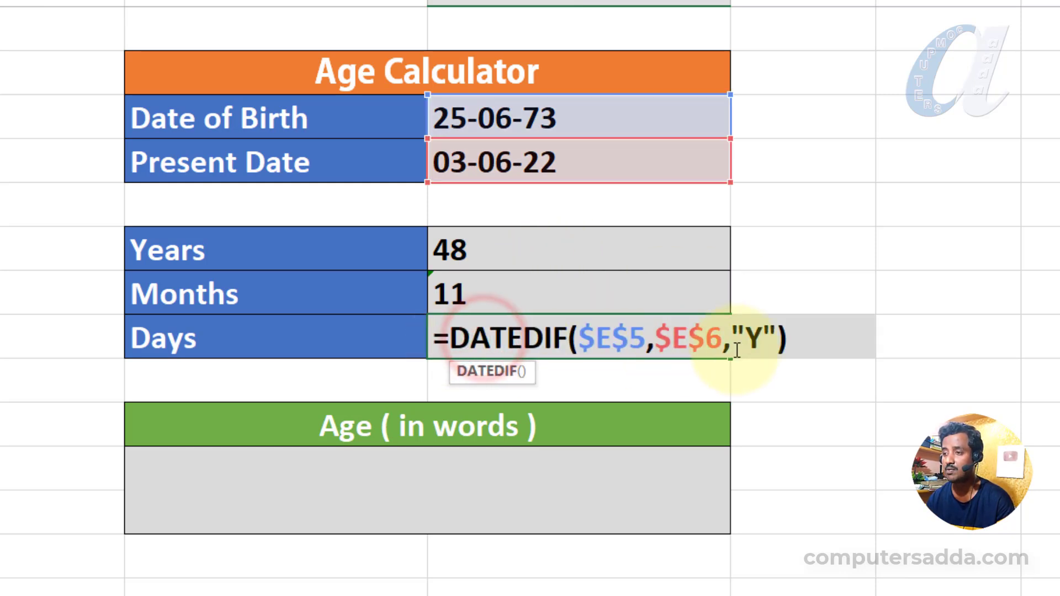
double_click(756, 338)
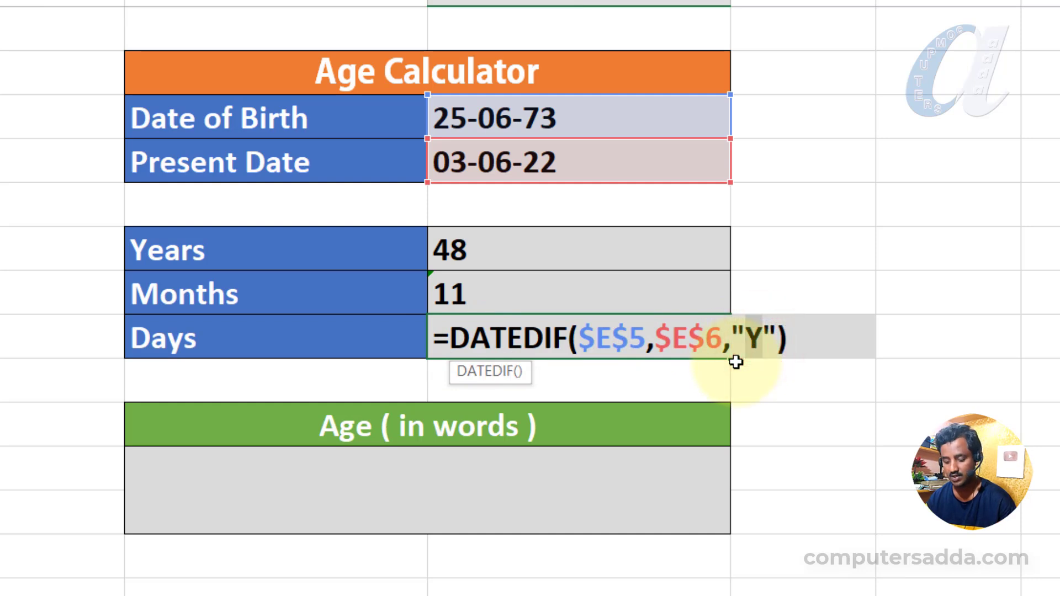
text(md)
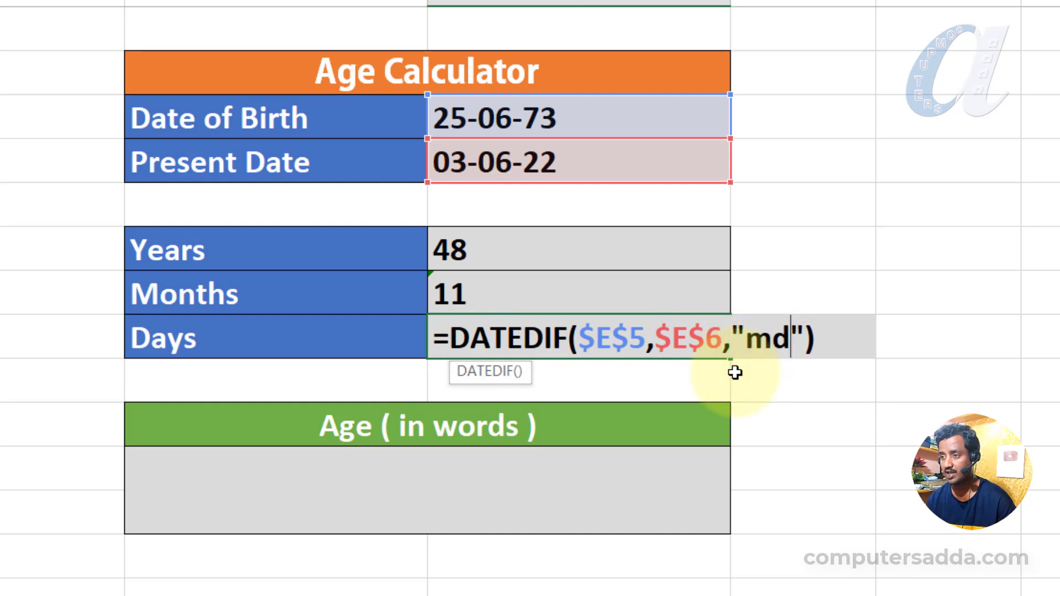
key(Return)
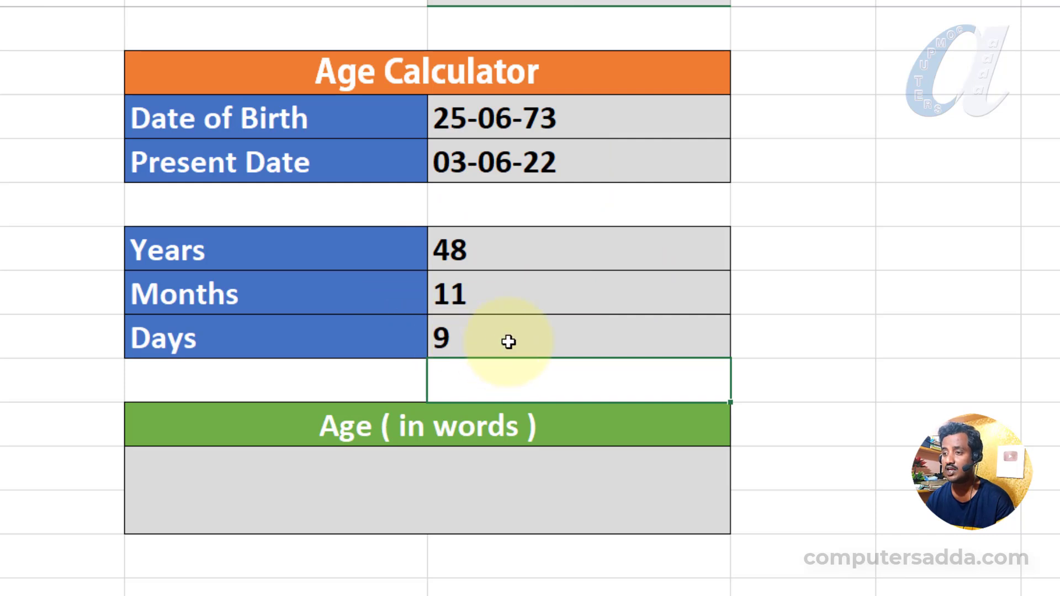
Start the formula in the merged cell under Age ( in words ) with =E8&" Years "&, referencing the Years result
drag(492, 252, 492, 346)
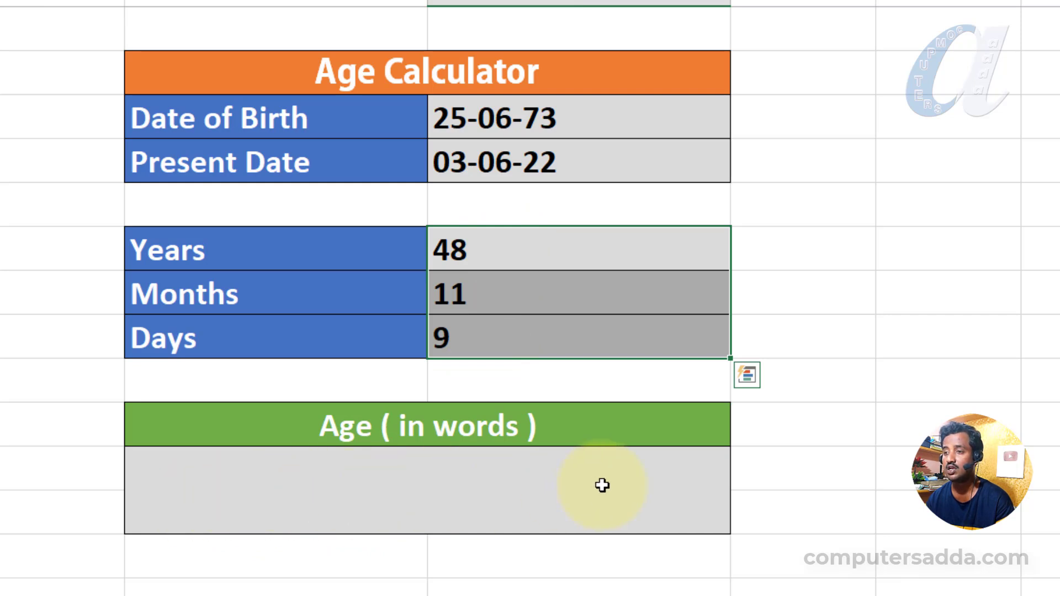
click(457, 491)
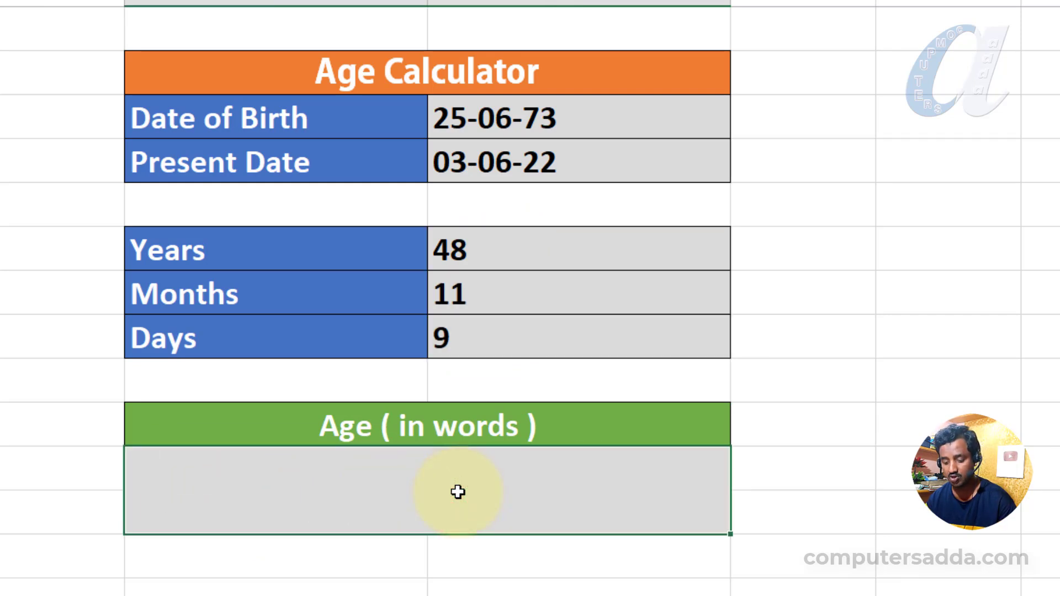
text(=)
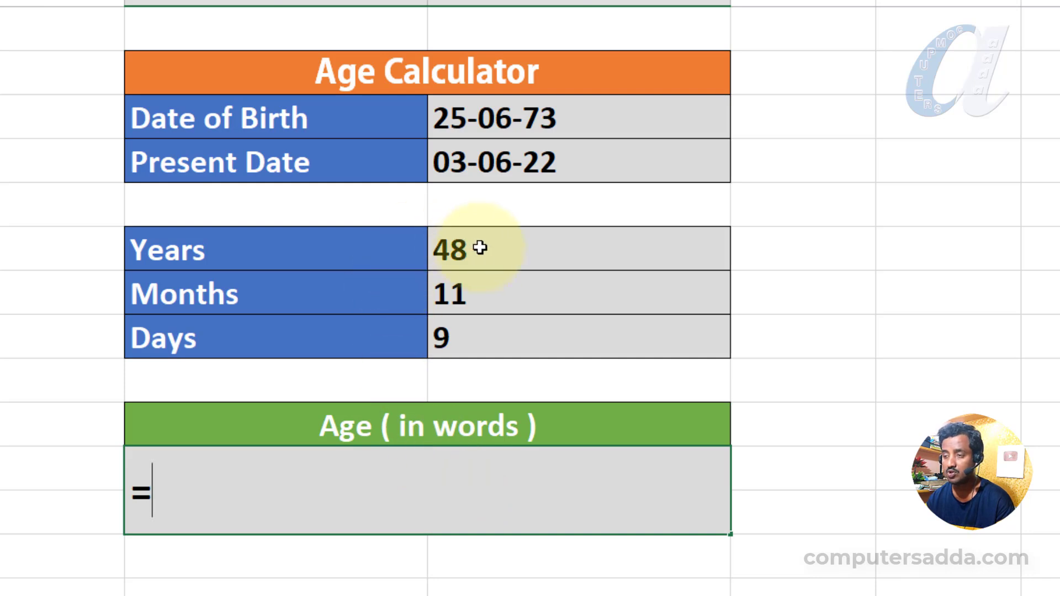
click(495, 255)
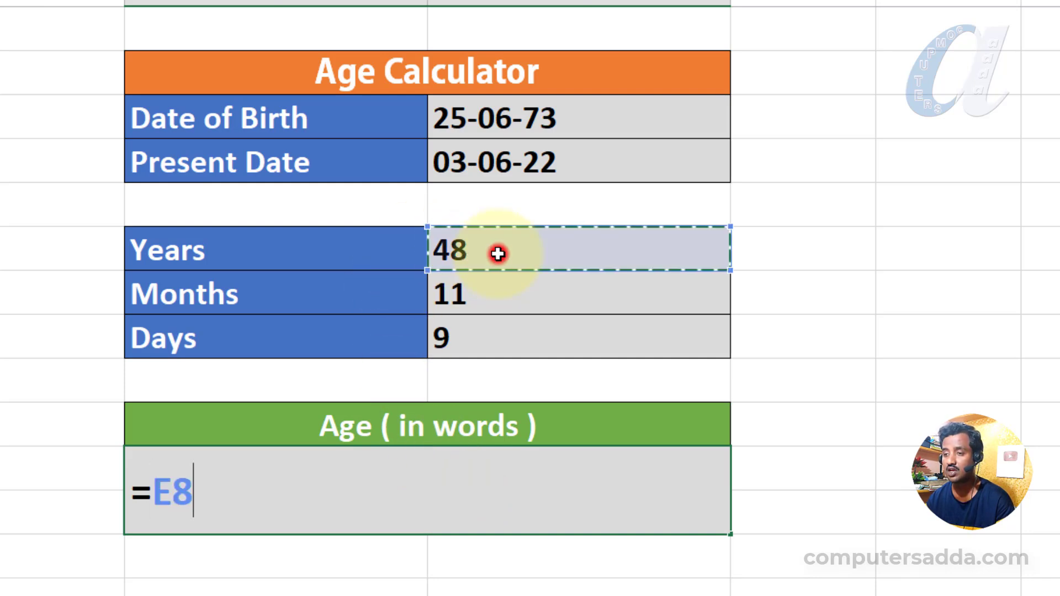
text(&)
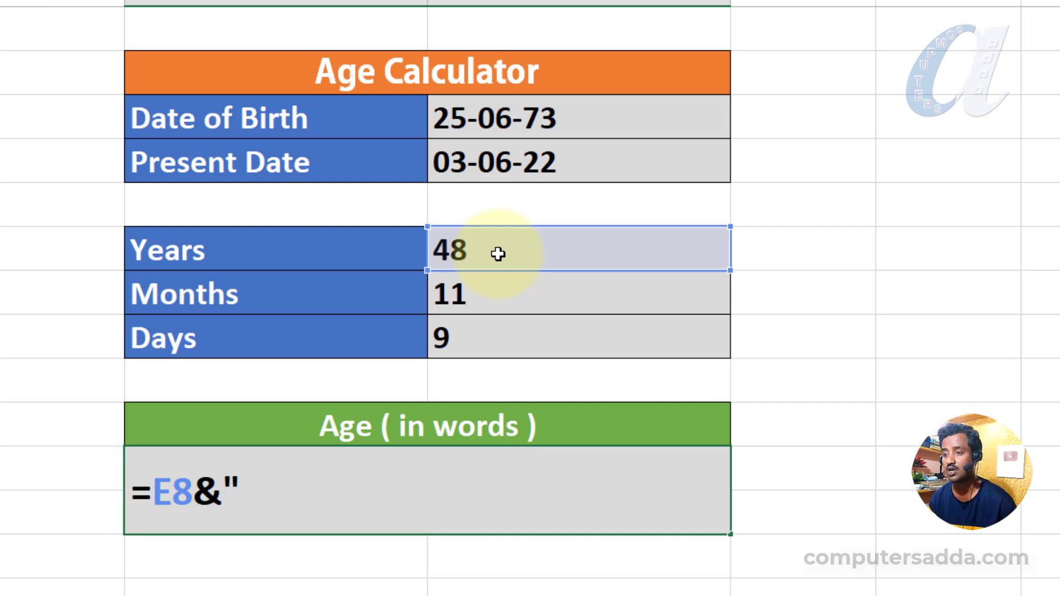
text(Years)
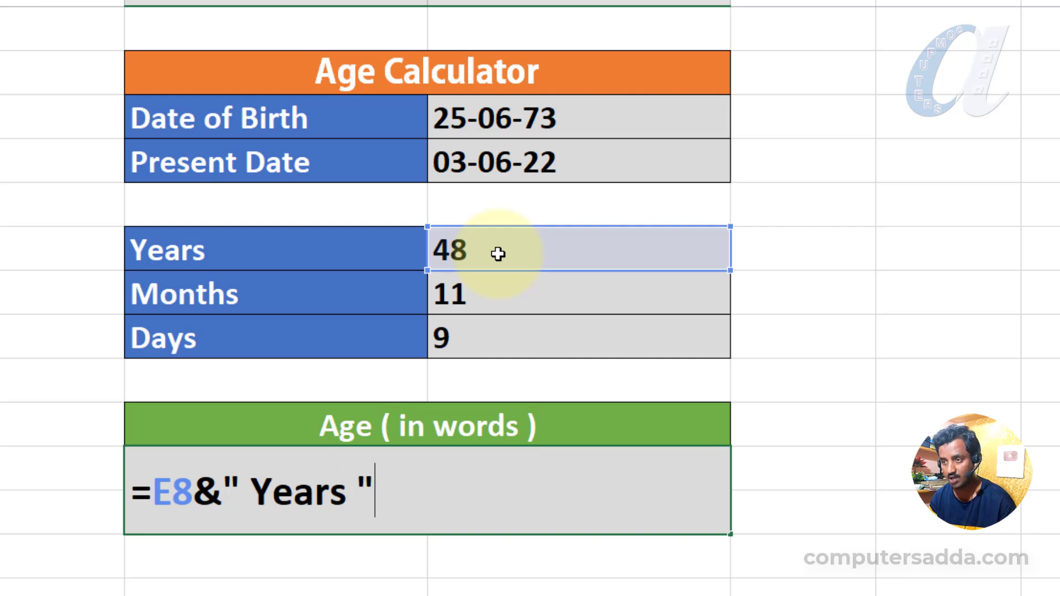
text( "&)
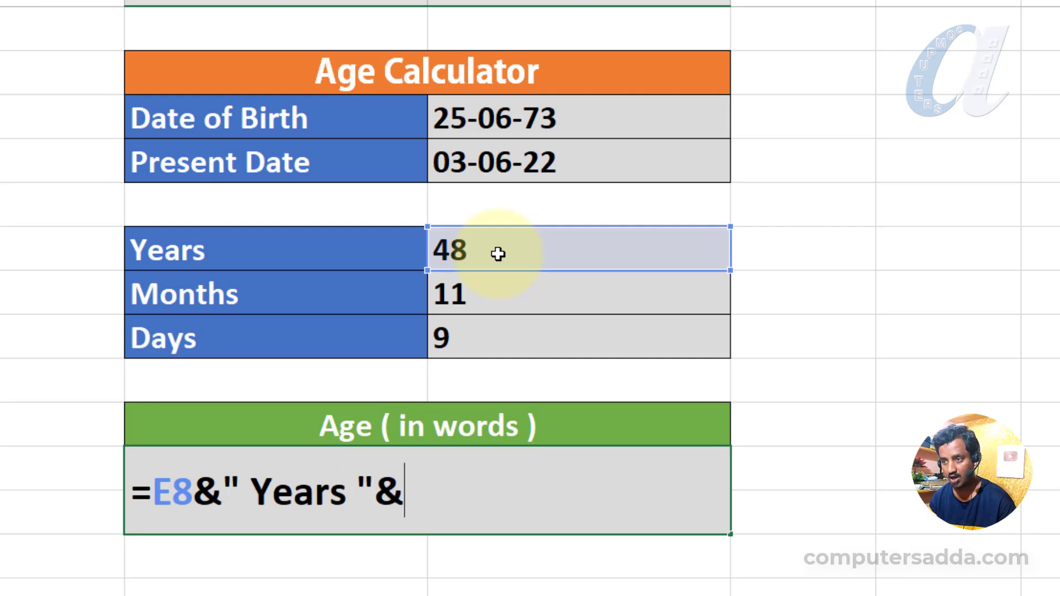
Append the Months result to the age-in-words formula as E9&" Months "&
click(475, 297)
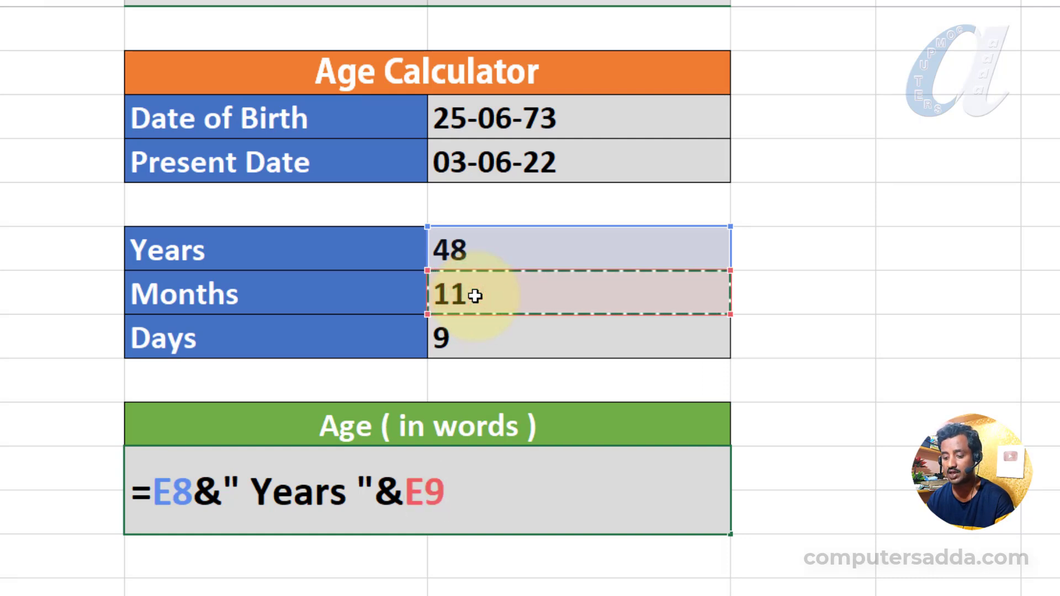
text(&)
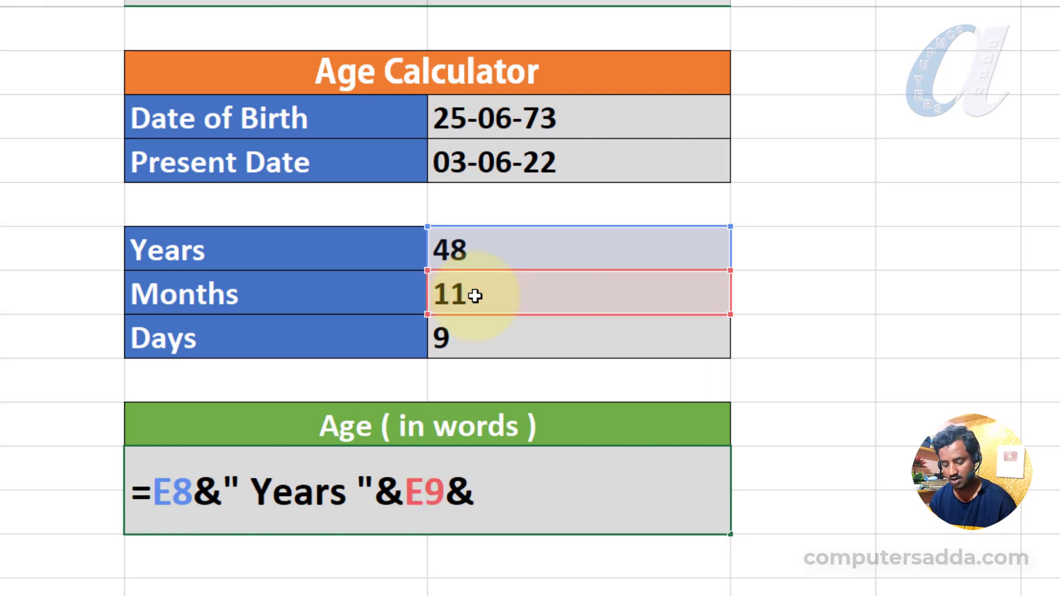
text(")
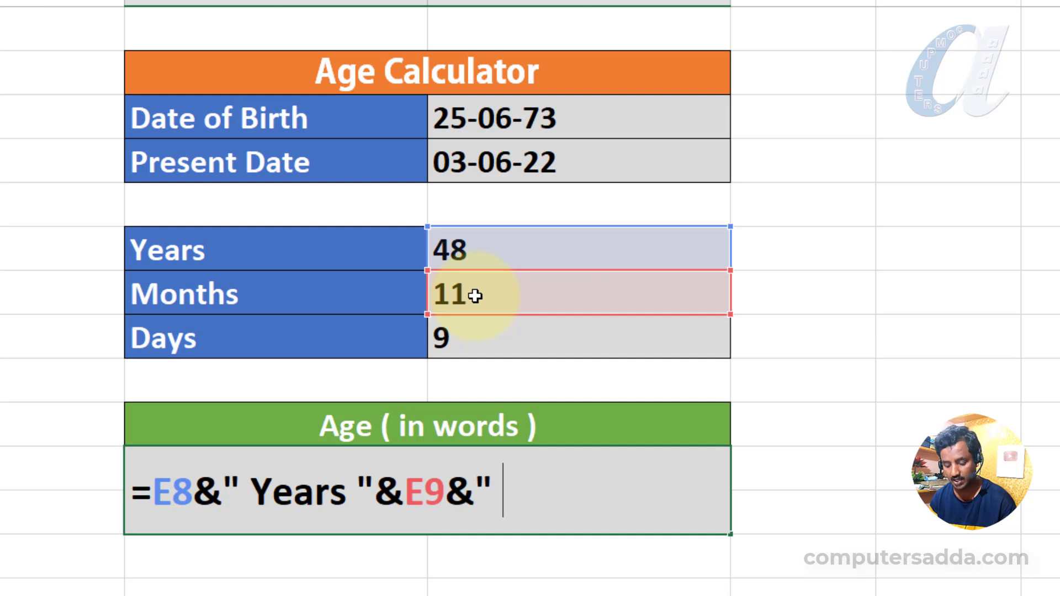
text( Months)
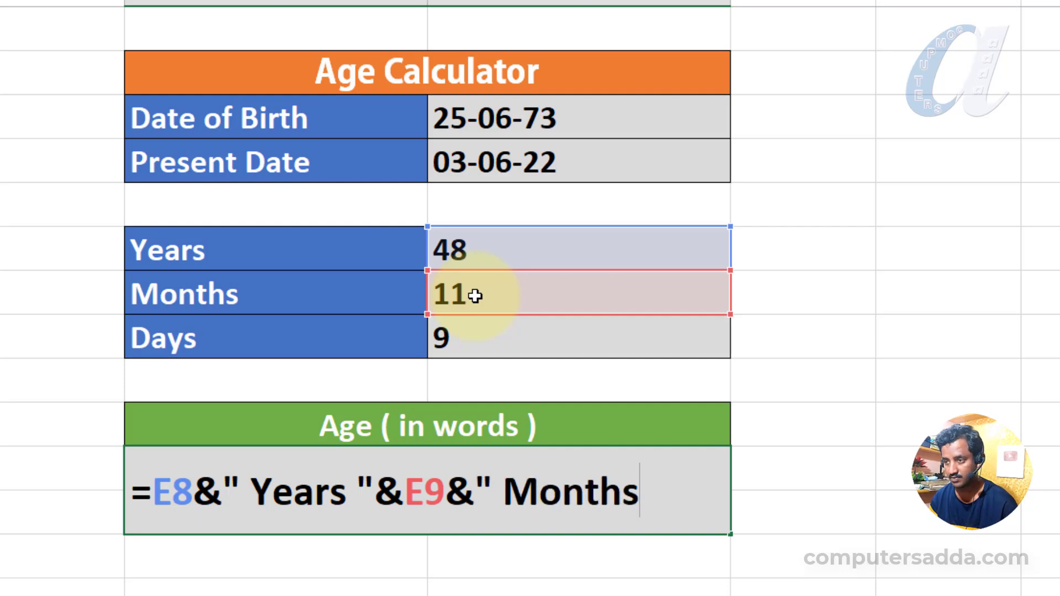
text( ")
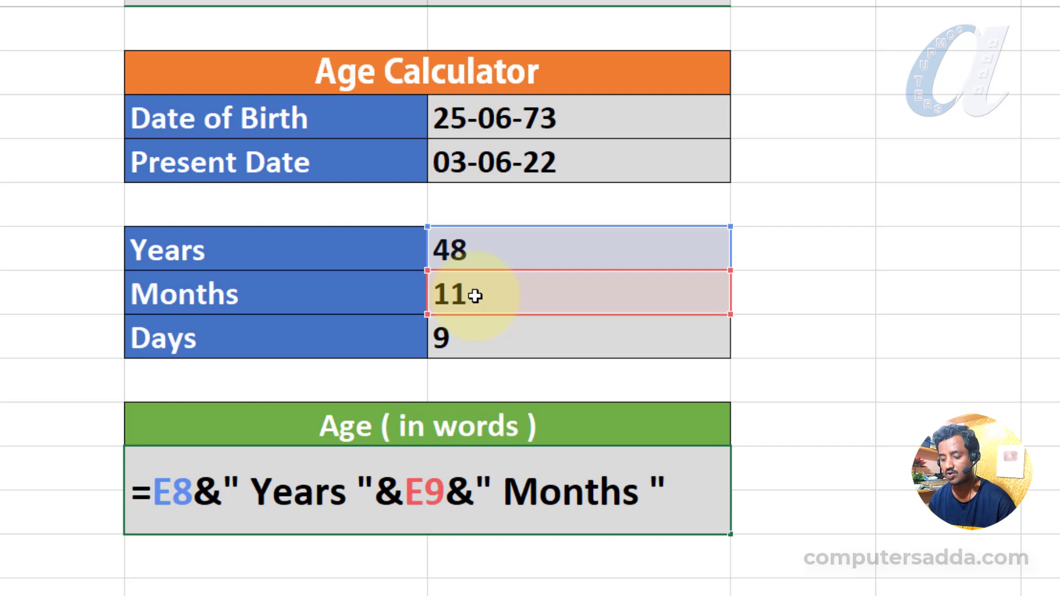
text(&)
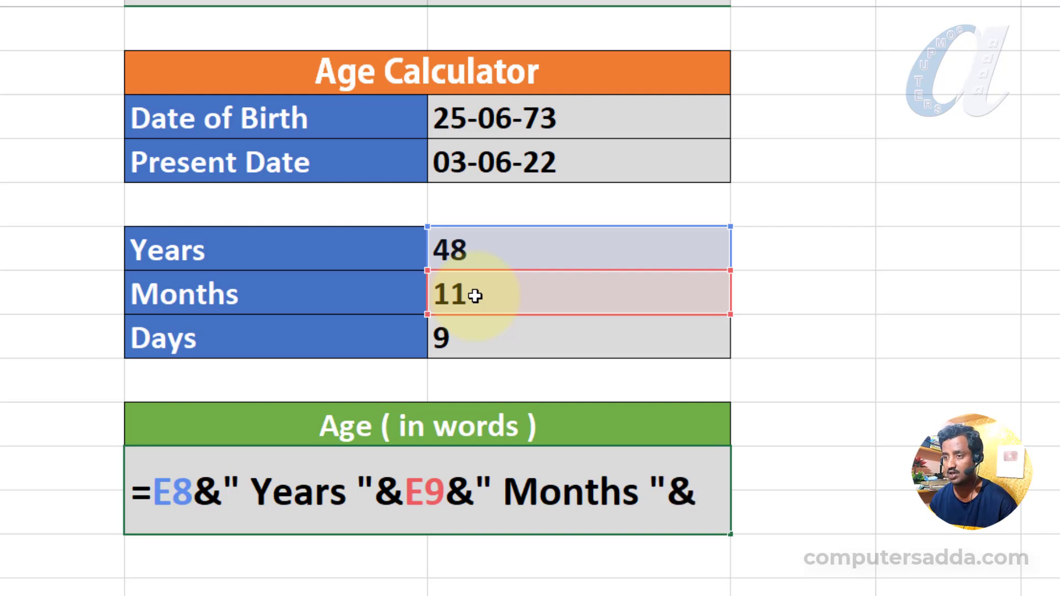
Complete the age-in-words formula with E10&" Days " for the Days result and enter it
click(473, 338)
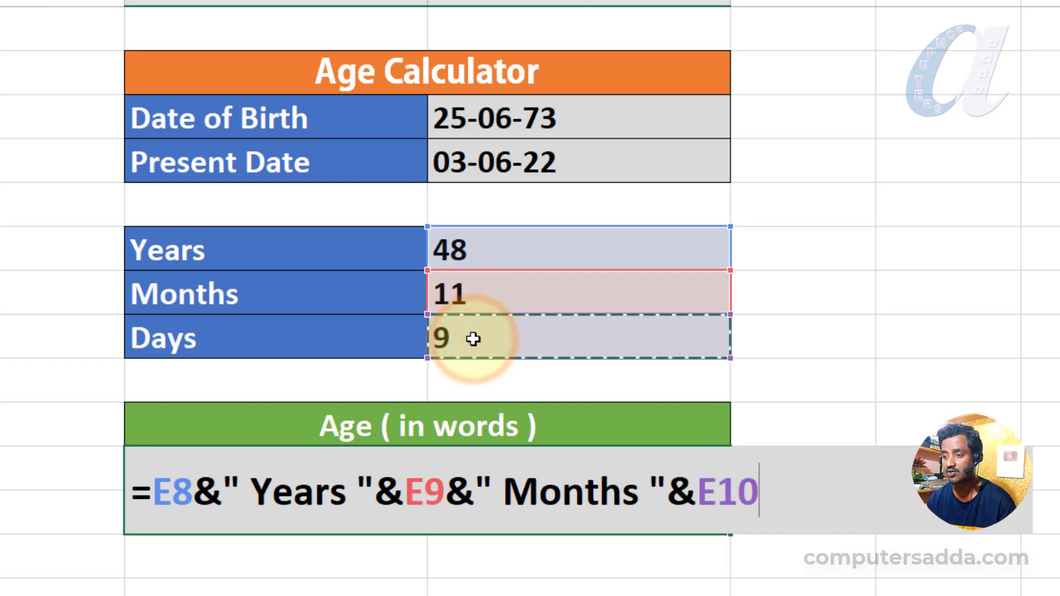
text(&")
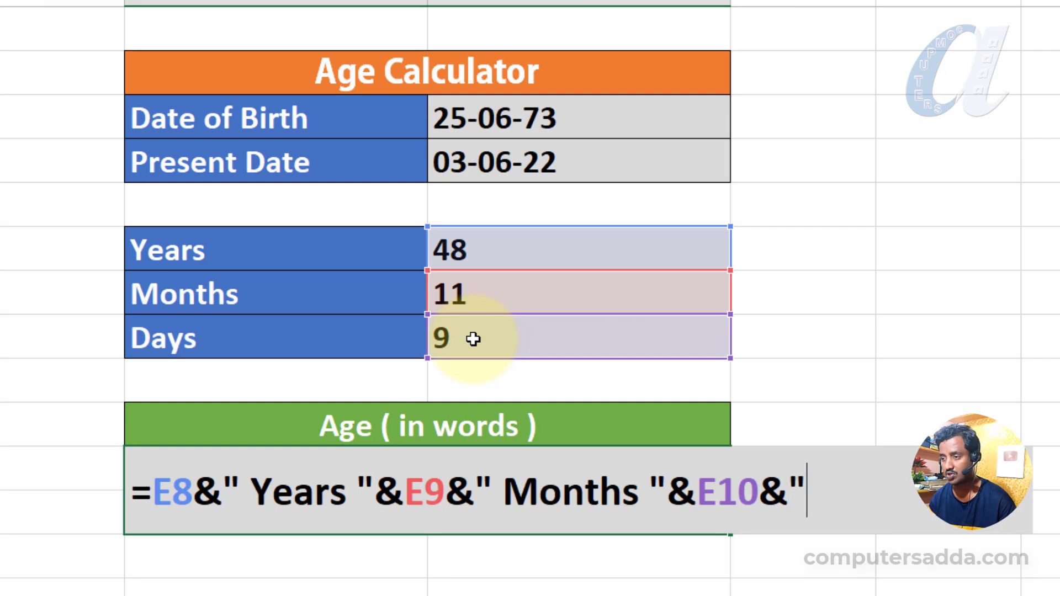
text( Days)
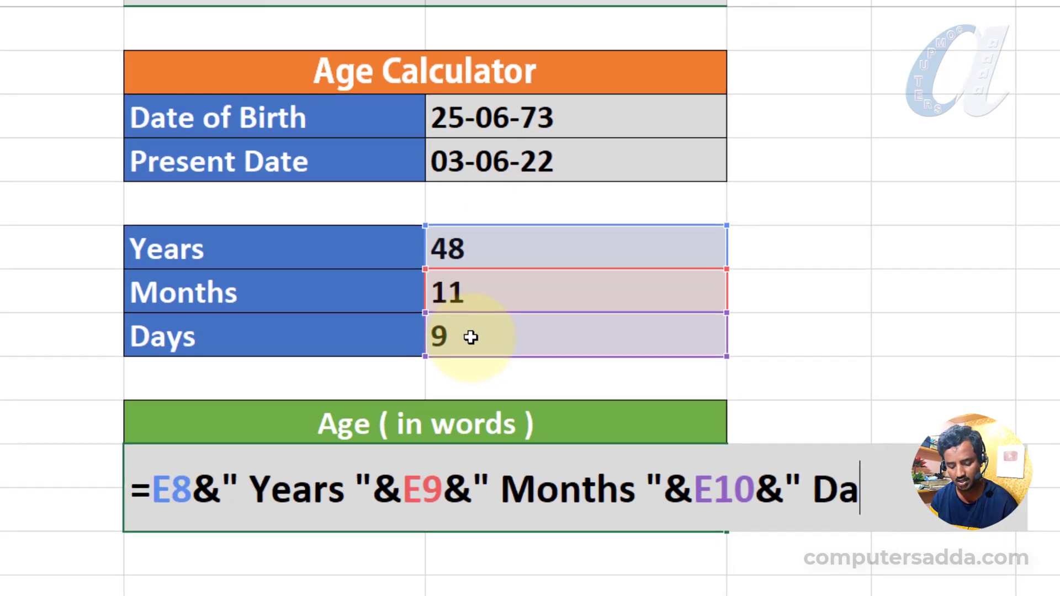
text( ")
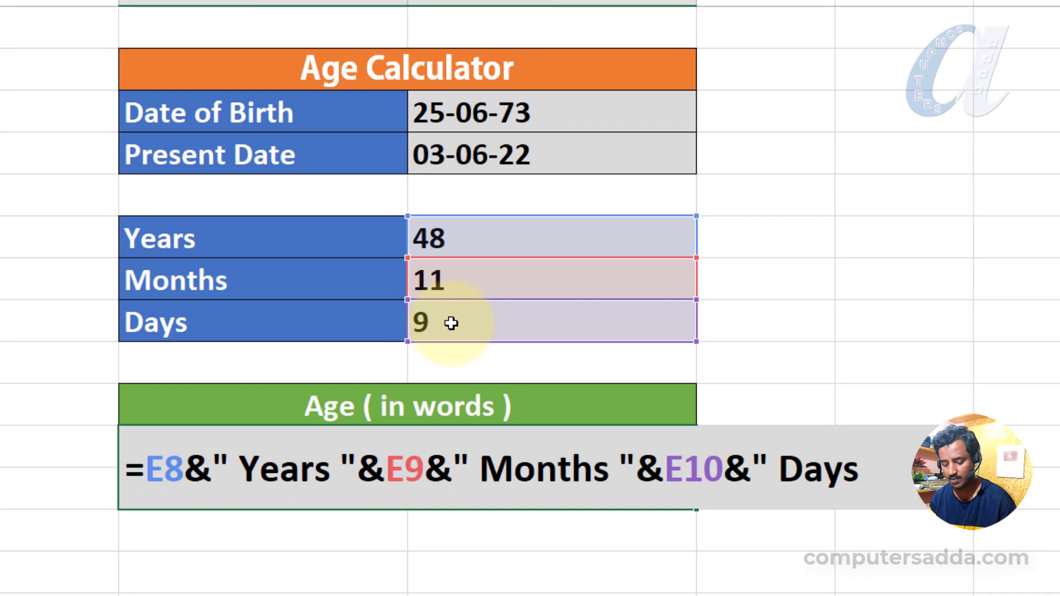
key(Return)
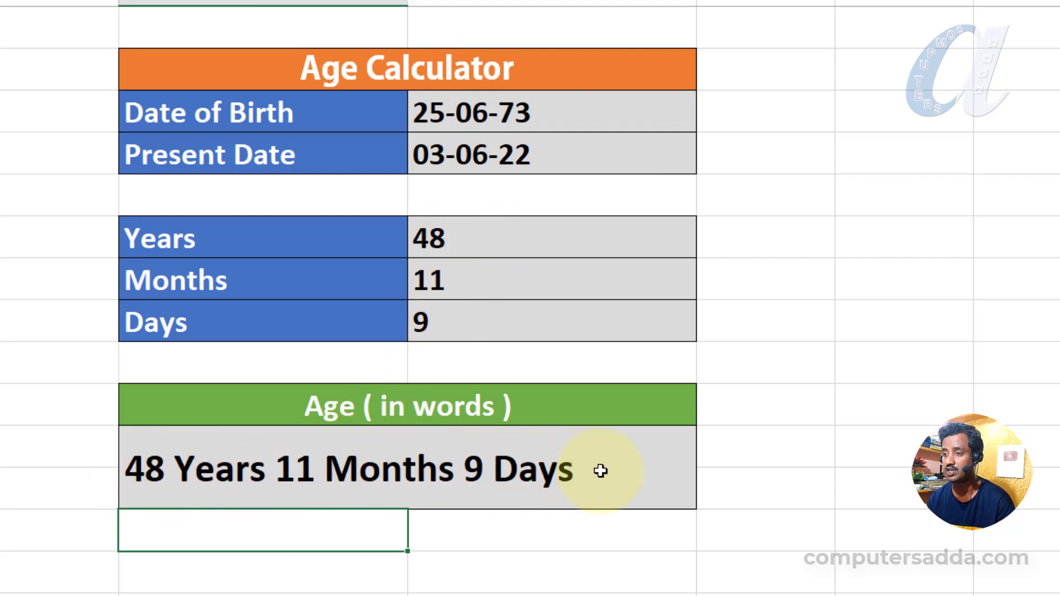
Replace the year in the Date of Birth cell with a more recent birth year, and review the Years DATEDIF formula
double_click(554, 113)
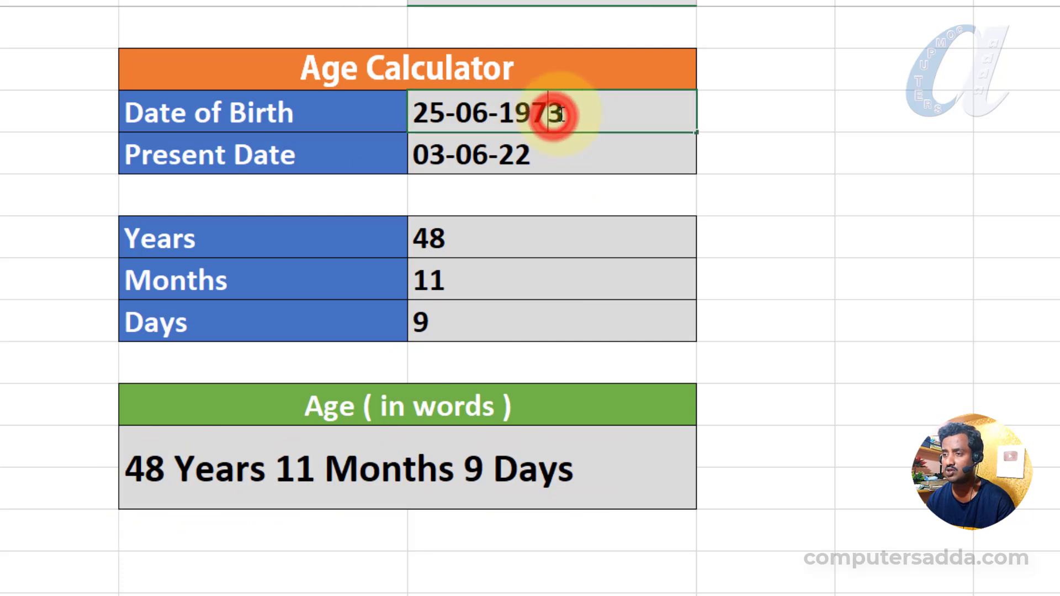
text(95)
key(Return)
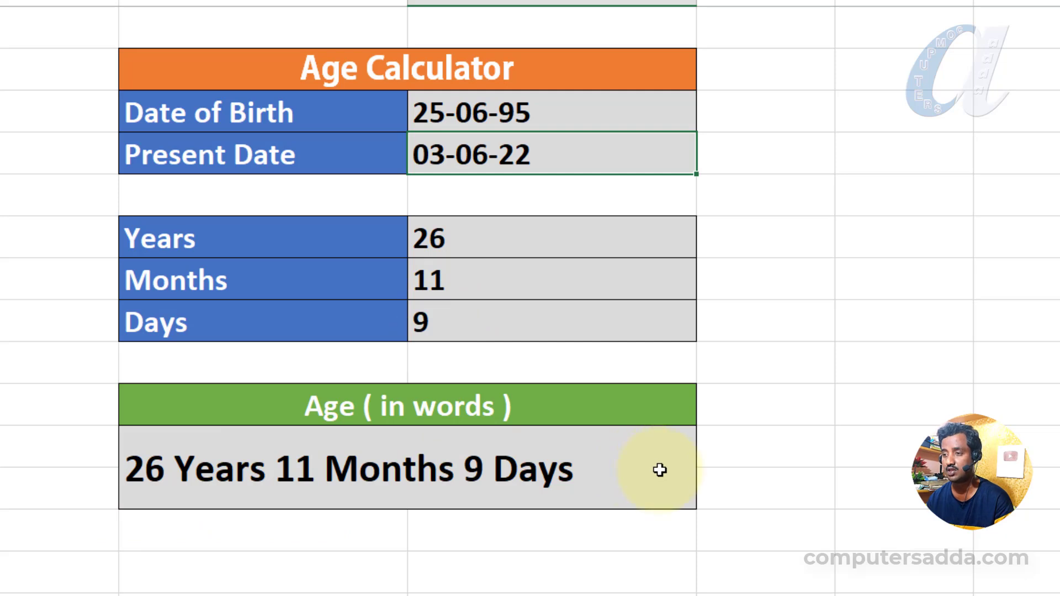
double_click(503, 243)
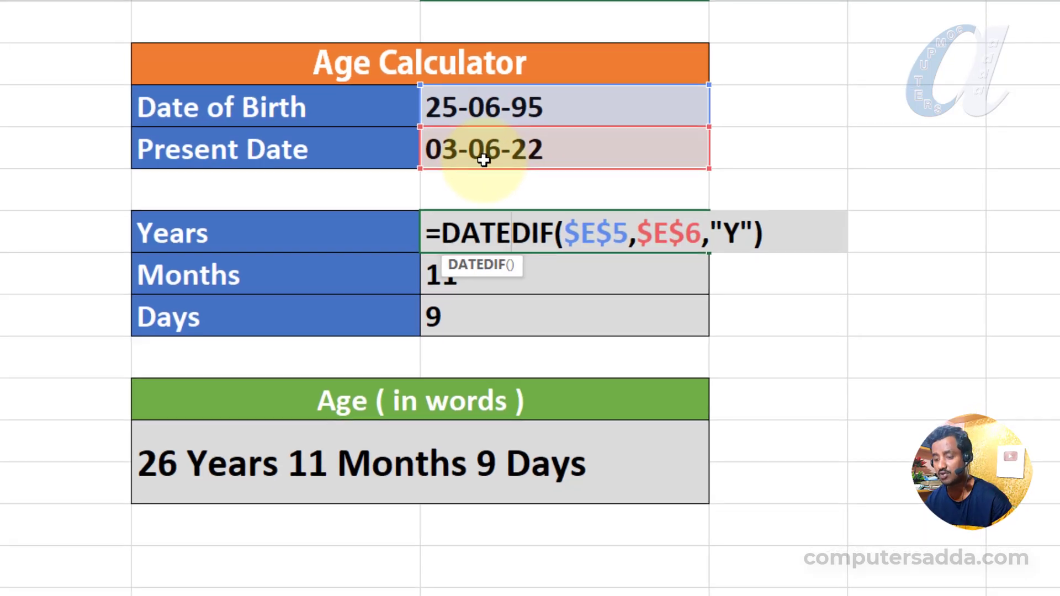
key(Return)
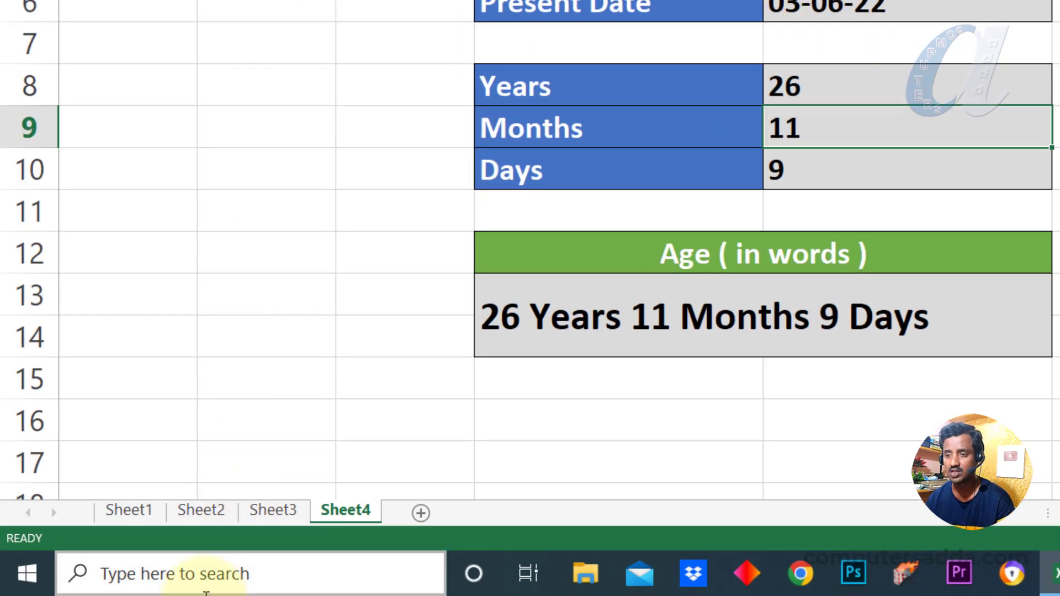
Switch to Windows Date & time settings by searching for "date", and open Date, time & regional formatting
click(155, 575)
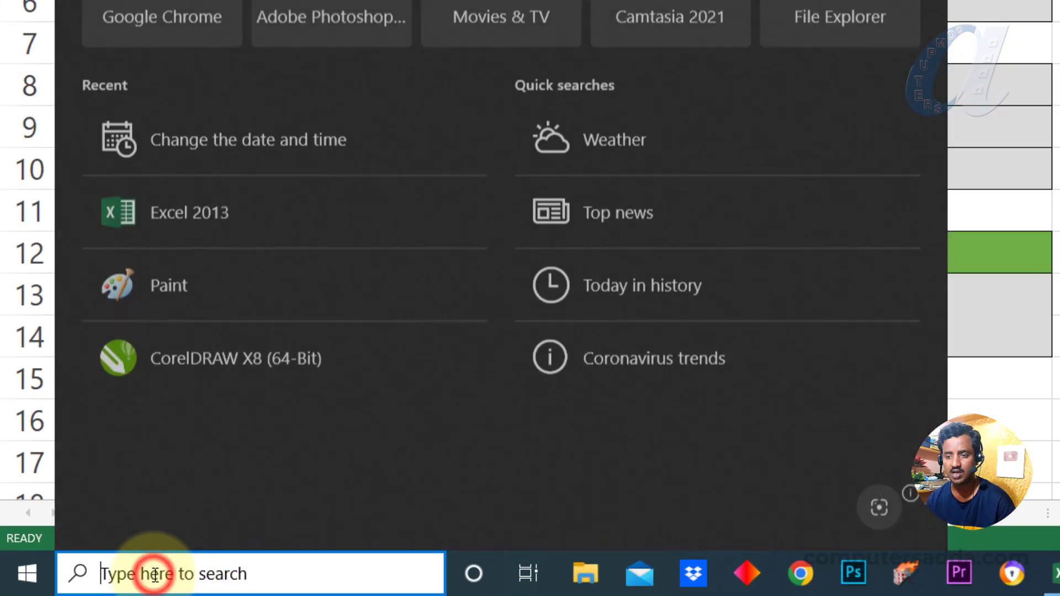
text(date)
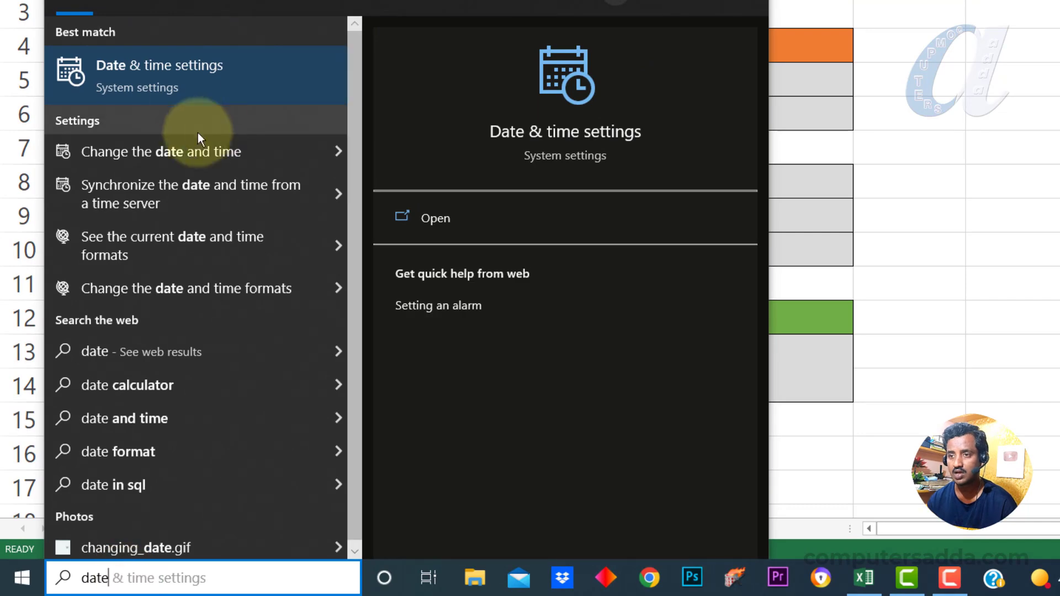
click(131, 61)
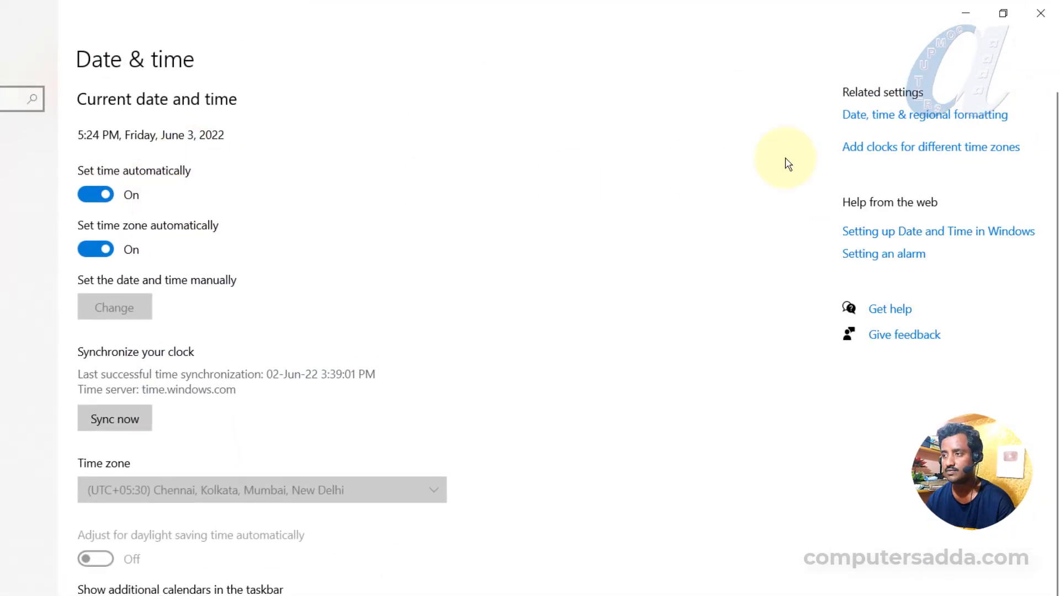
click(962, 117)
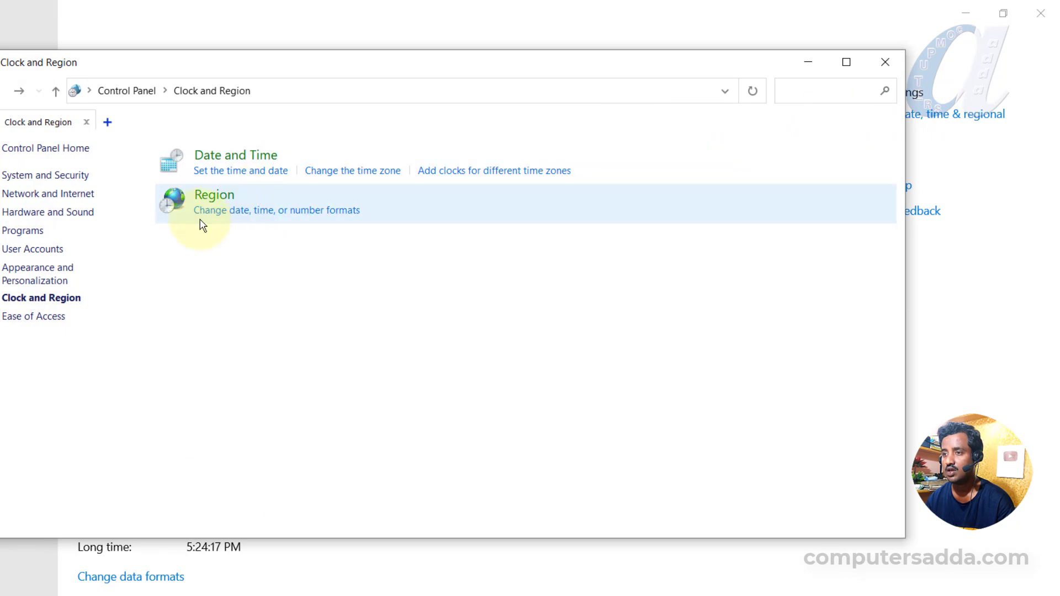
Open the Region settings from Clock and Region, examine the available short date formats, and cancel the dialog
click(304, 217)
click(251, 226)
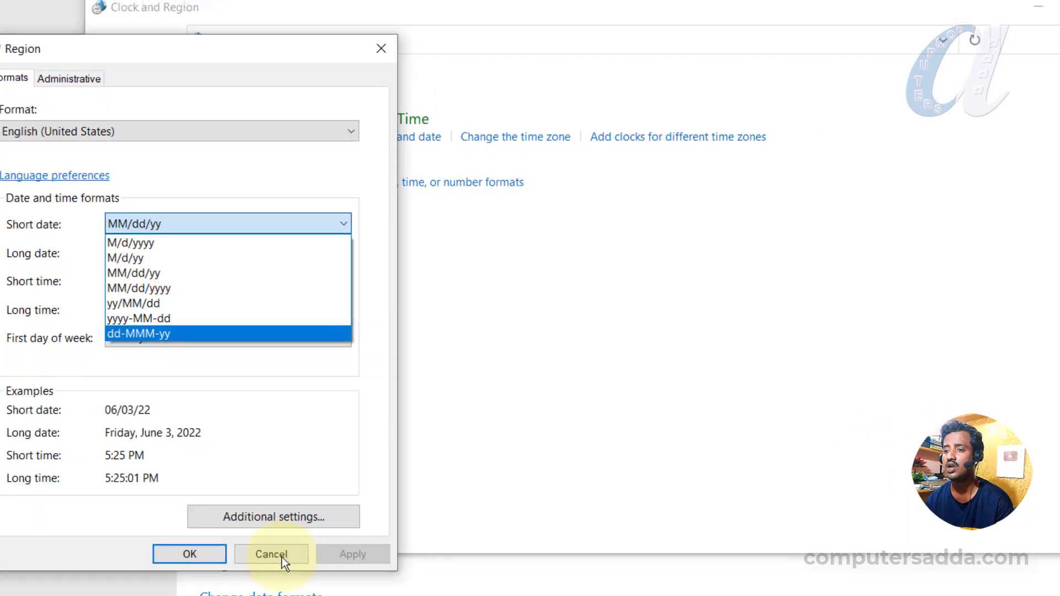
click(281, 557)
click(230, 506)
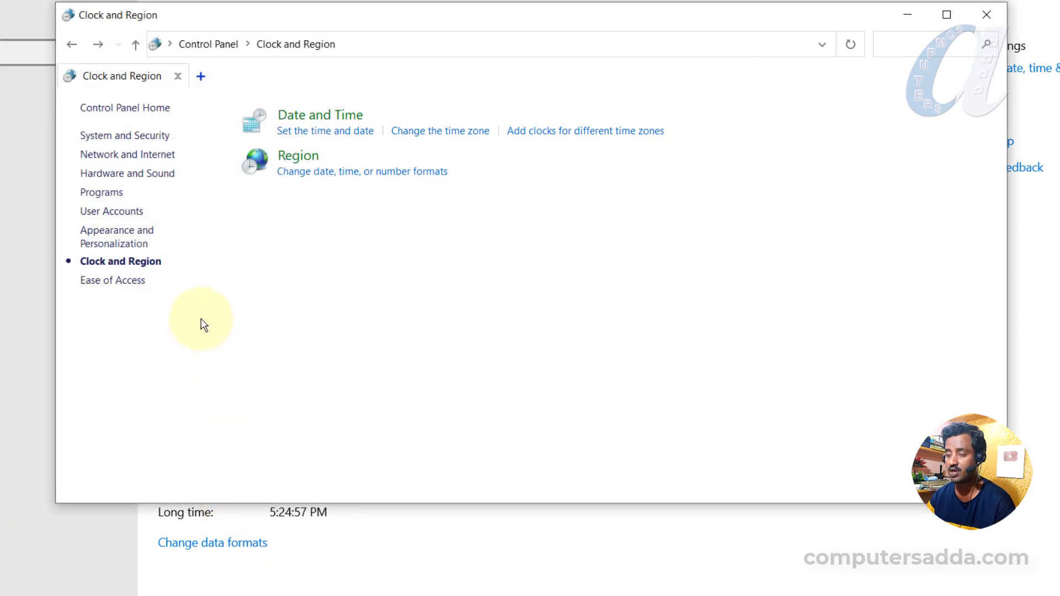